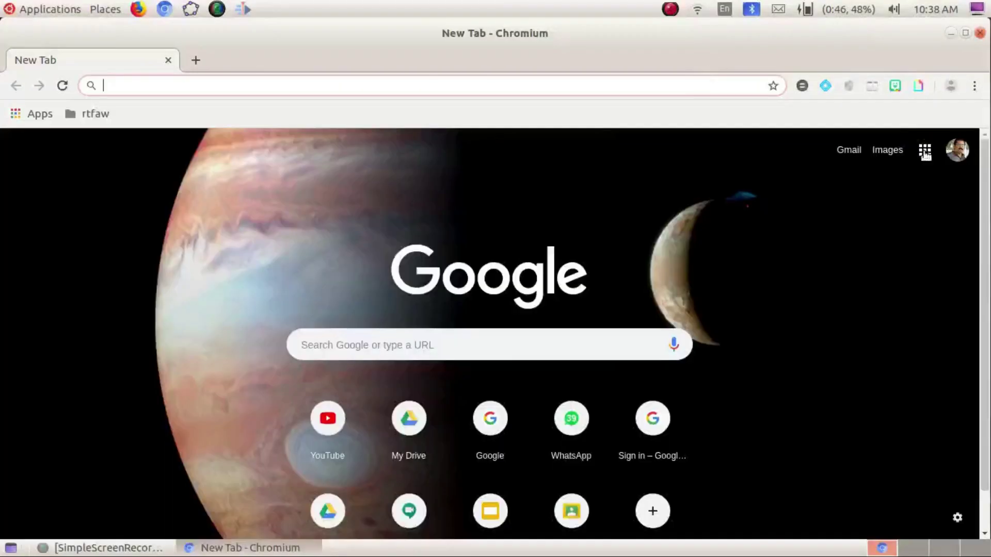
Create a blank Google Slides presentation from Google Drive, reached through the Google apps grid
click(925, 151)
click(914, 345)
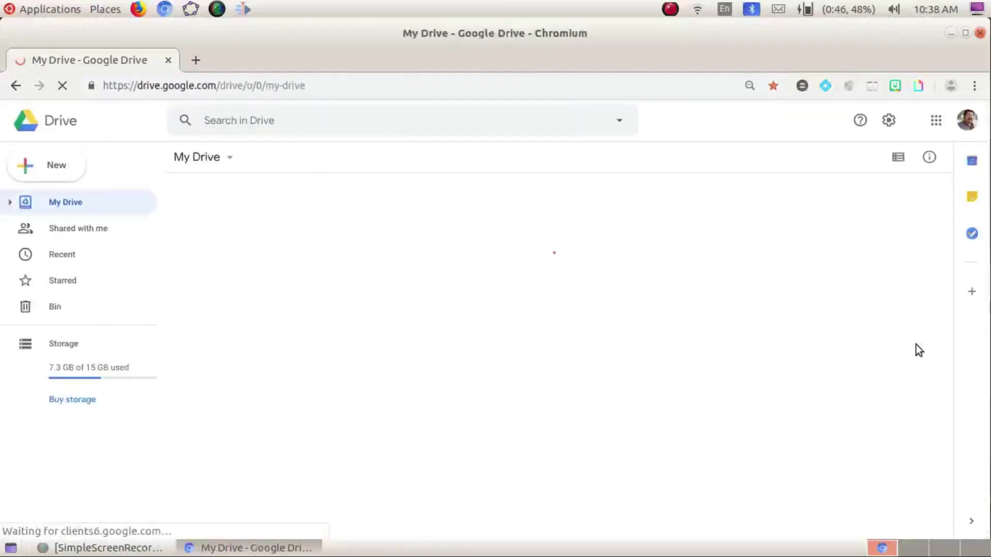
click(54, 165)
mouse_move(103, 296)
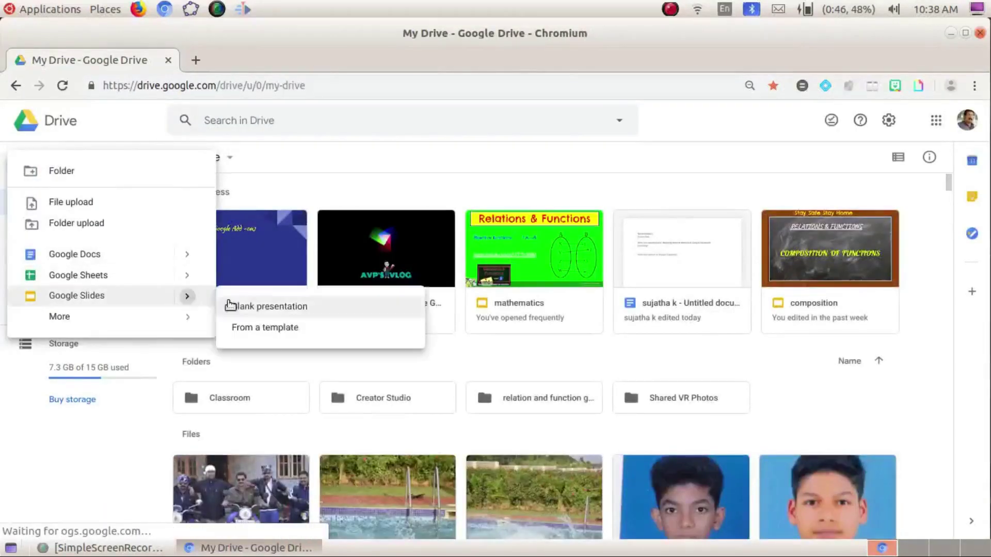
click(231, 306)
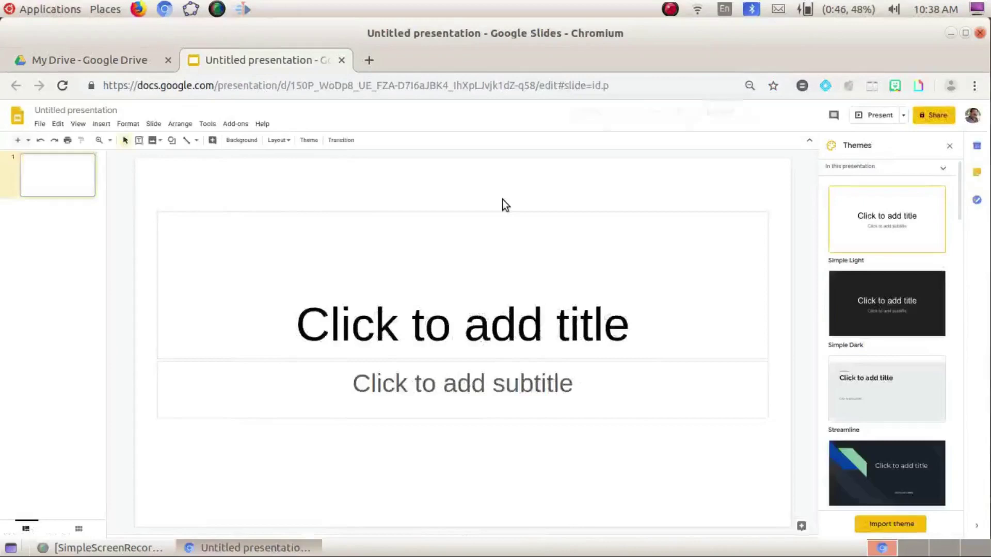
Import the theme from the fire presentation into the deck
key(ctrl+plus)
drag(950, 194, 948, 467)
click(857, 519)
scroll(637, 381, down, 5)
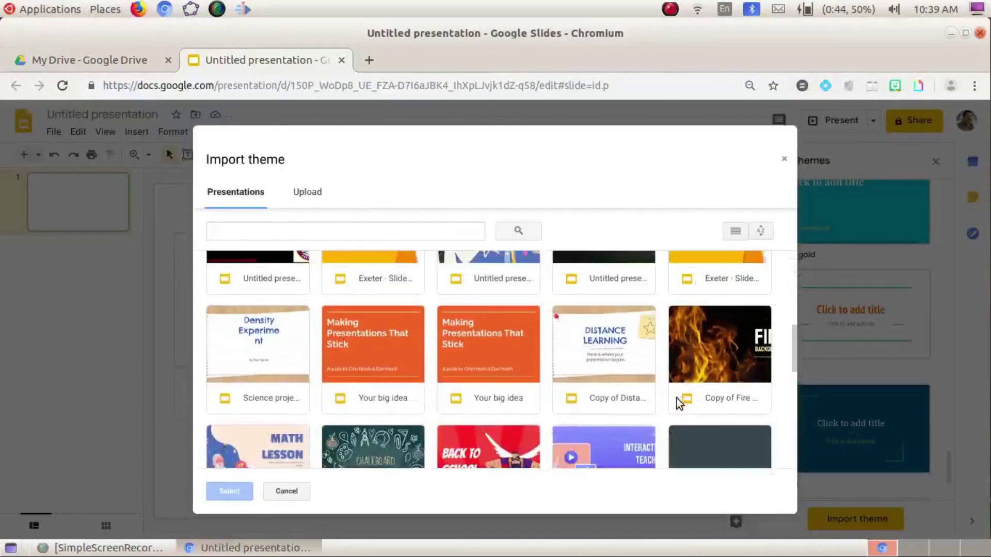
double_click(706, 329)
click(667, 484)
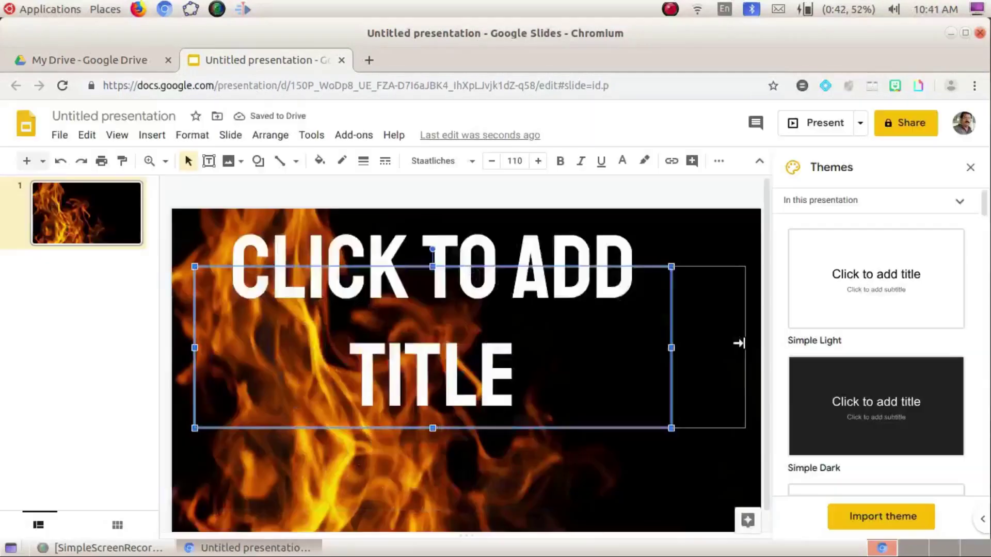
Widen the title box, type 'TUTORIAL', and try title font sizes 90 and 55
drag(739, 343, 746, 343)
click(490, 332)
text(TUTORIAL)
key(ctrl+a)
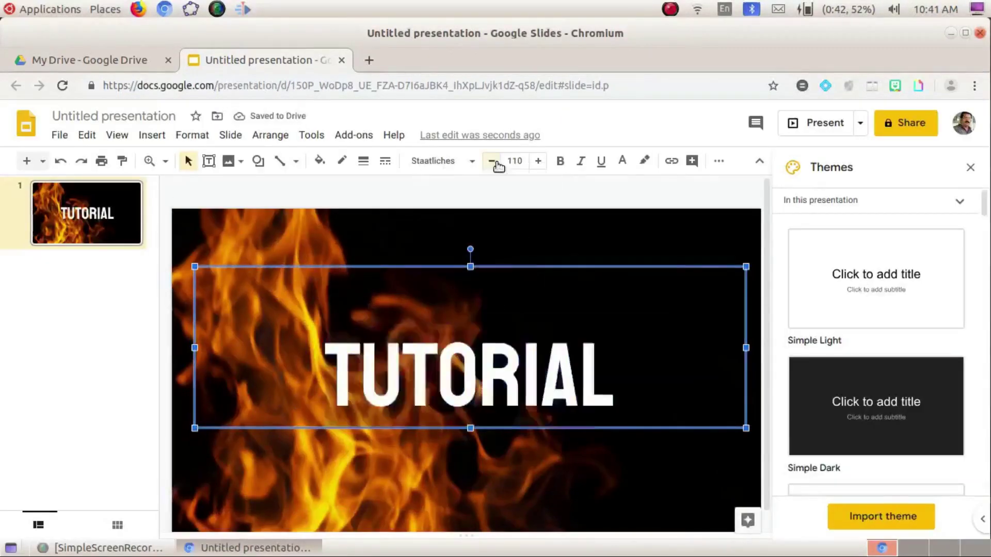
click(505, 161)
text(90)
key(Return)
click(515, 161)
text(55)
key(Return)
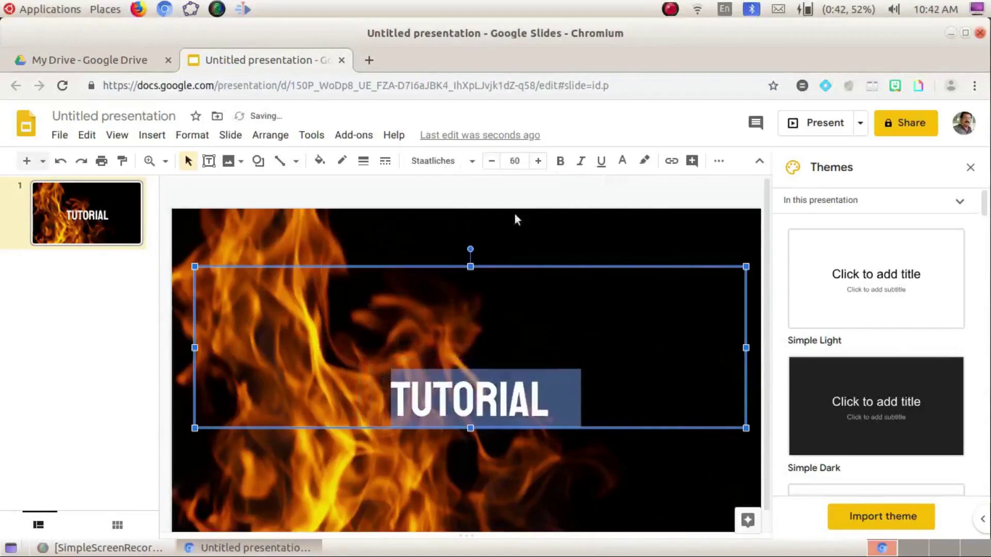
Finish the title with 'ON GOOGLE SLIDES ADD-ONS' at size 48, raise it, and apply the handwritten layout
click(490, 164)
text(ON GOOGLE SLIDES ADD-ONS)
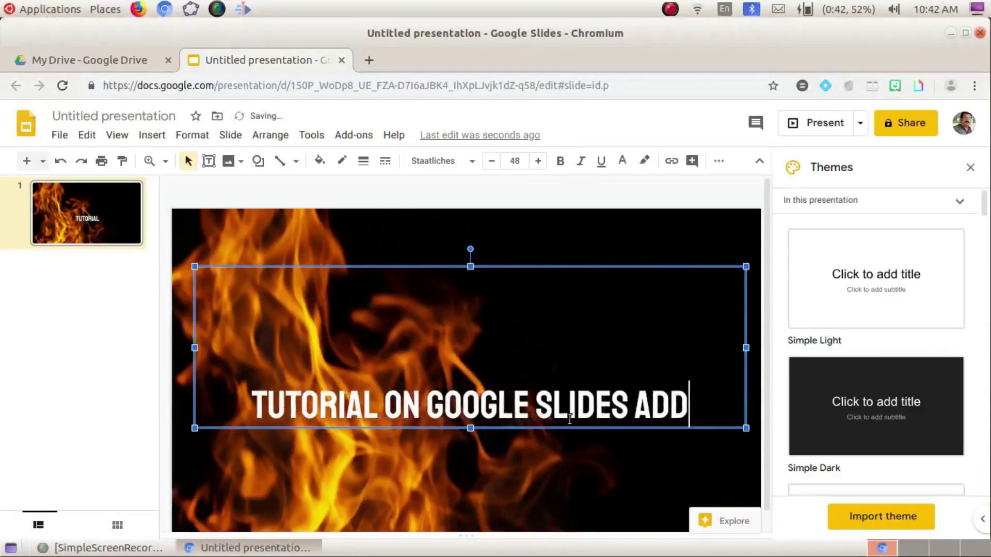
drag(228, 269, 210, 211)
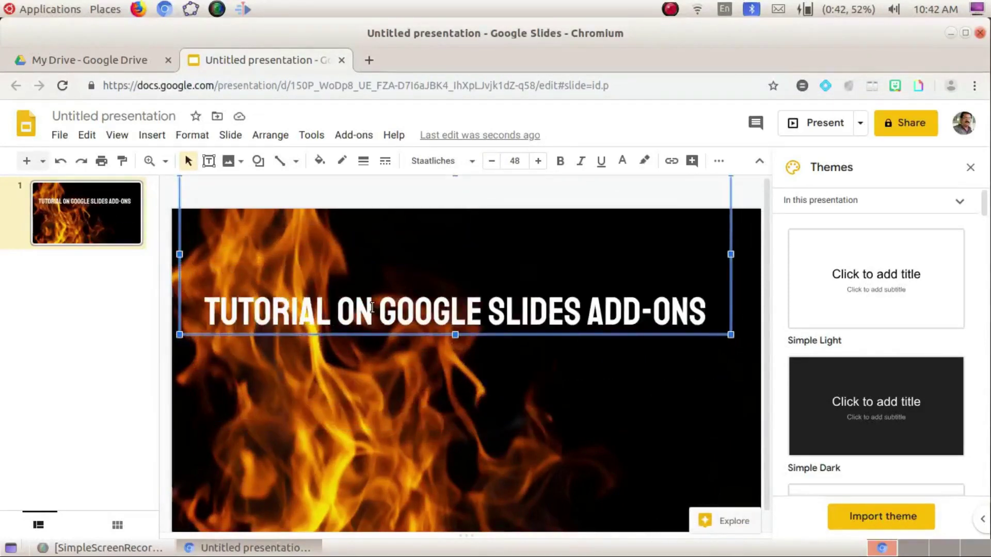
key(Escape)
click(418, 161)
click(418, 363)
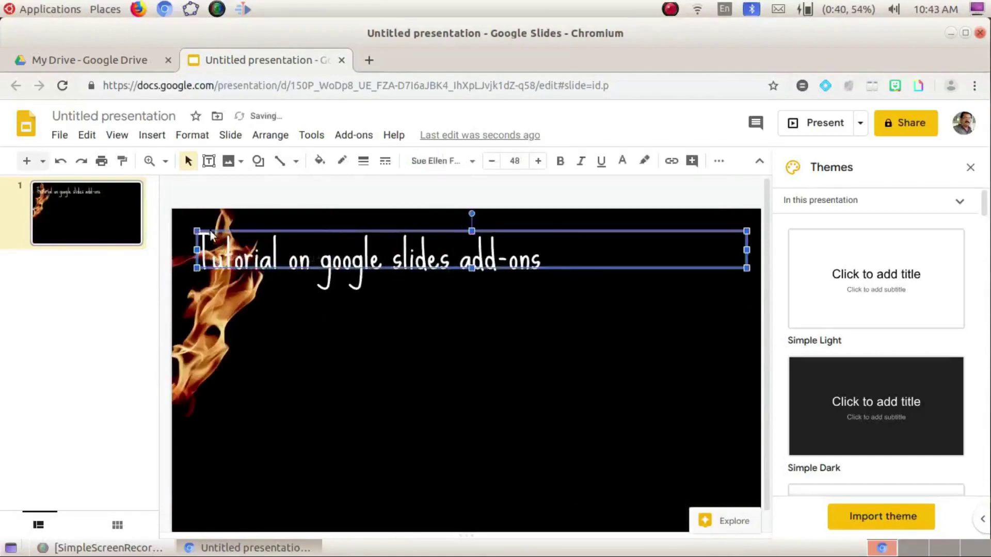
Search the add-on marketplace for 'photos to slides'
click(356, 136)
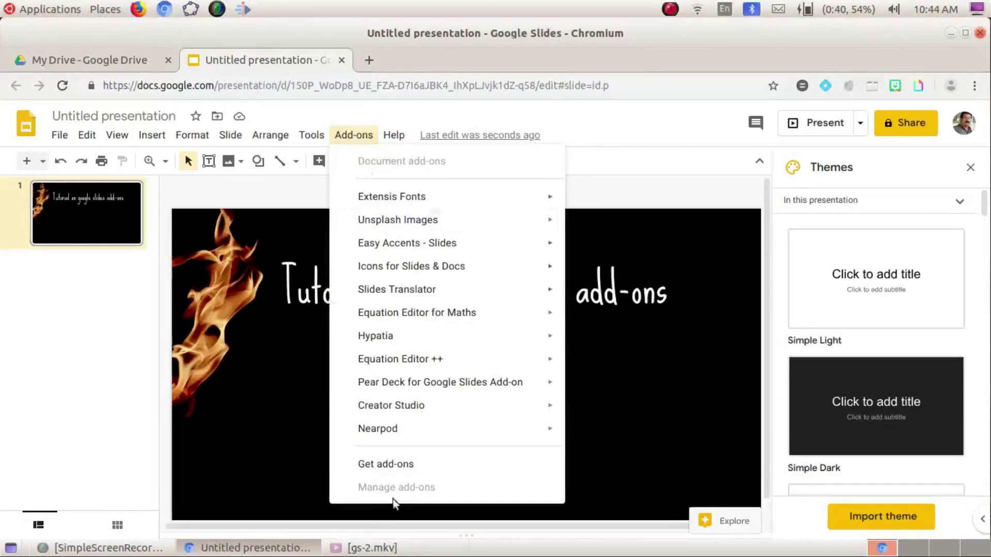
click(393, 466)
click(525, 163)
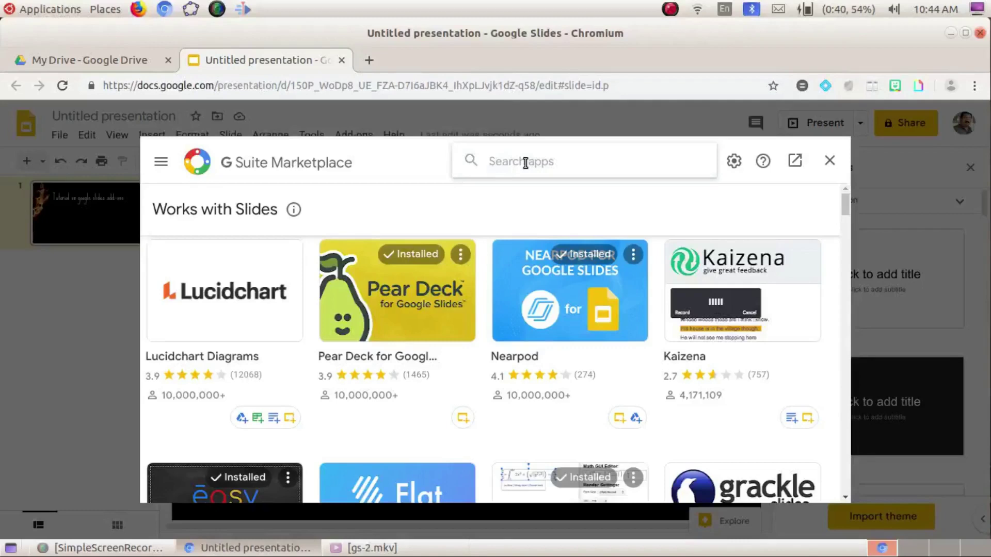
text(photos to s)
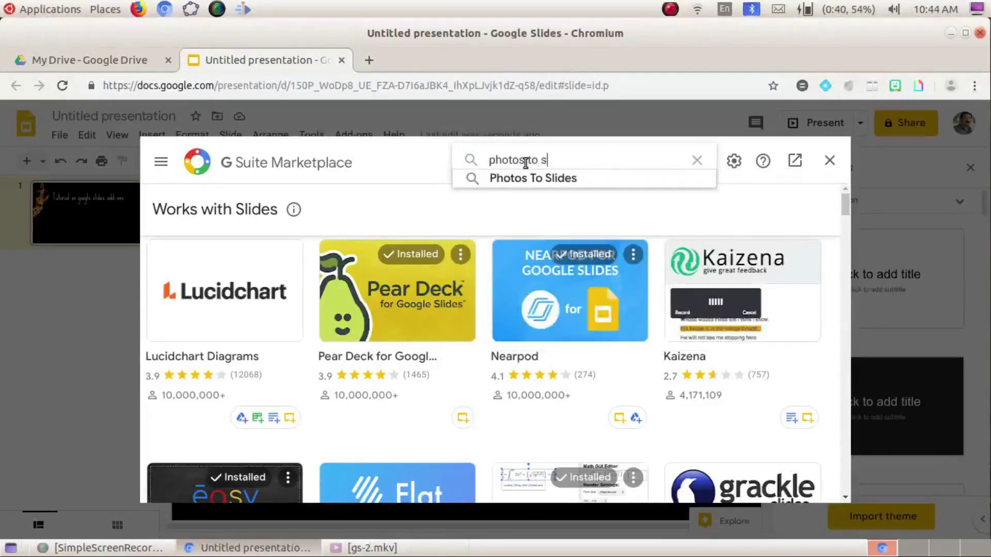
text(lides)
key(Return)
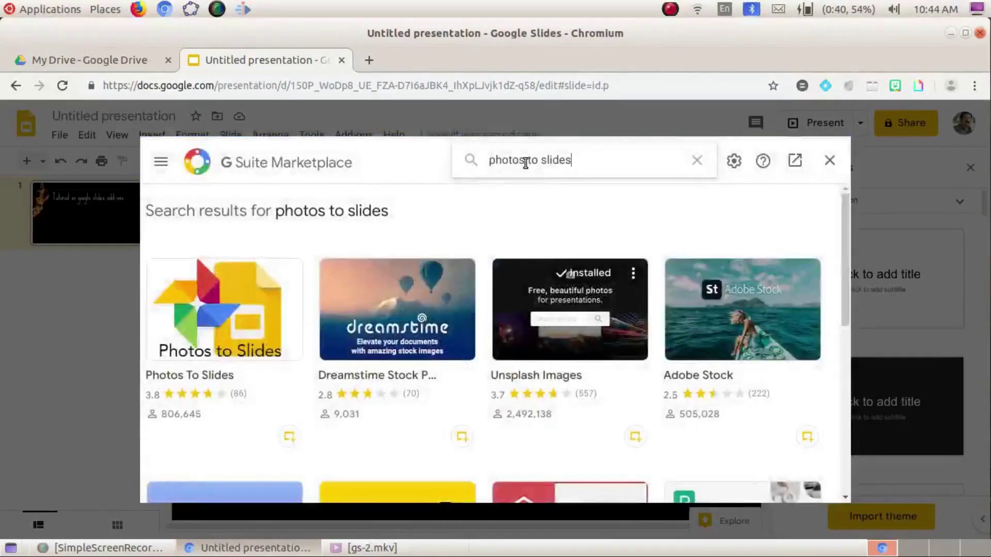
Install Photos To Slides, authorising it with the account and granting permissions, then close the marketplace
click(228, 296)
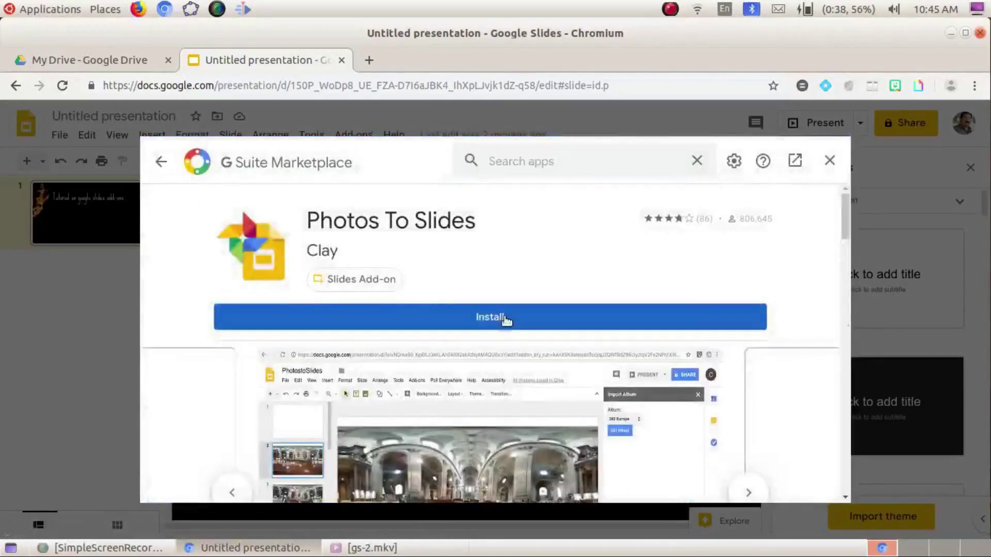
click(504, 317)
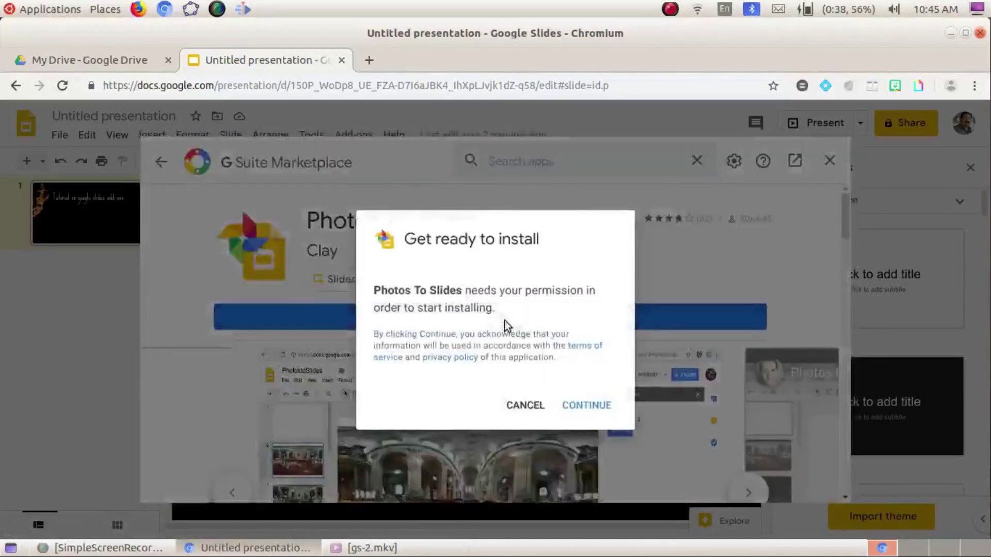
click(579, 407)
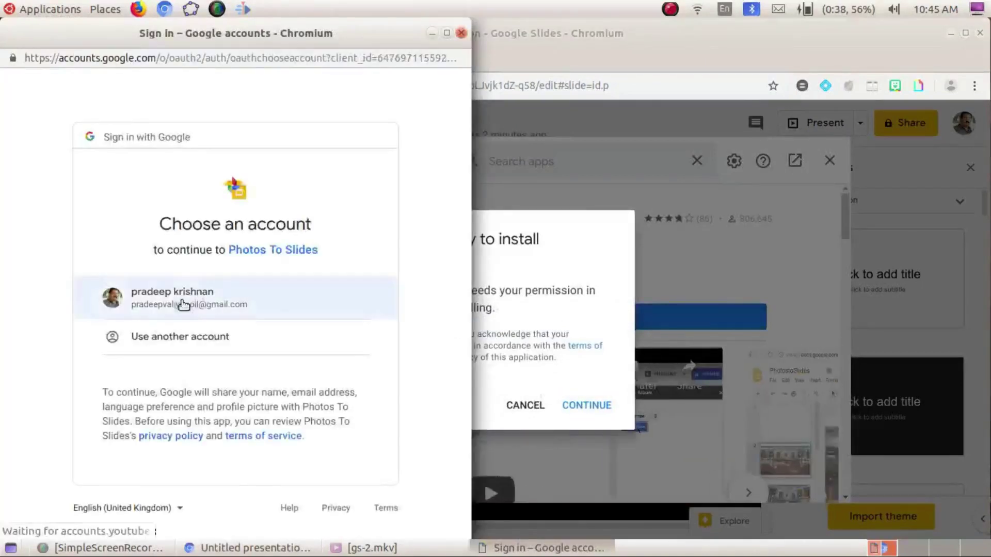
click(179, 293)
scroll(274, 350, down, 6)
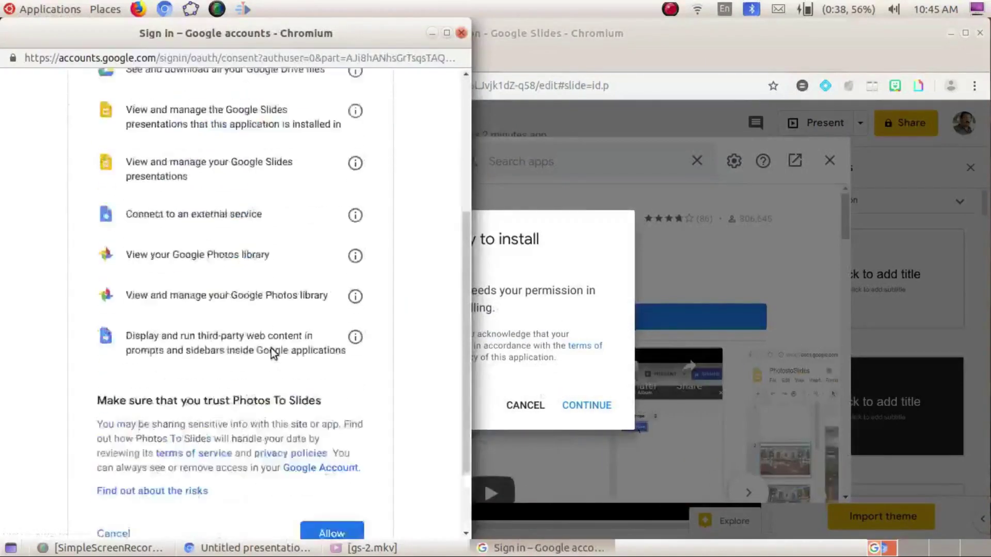
click(323, 445)
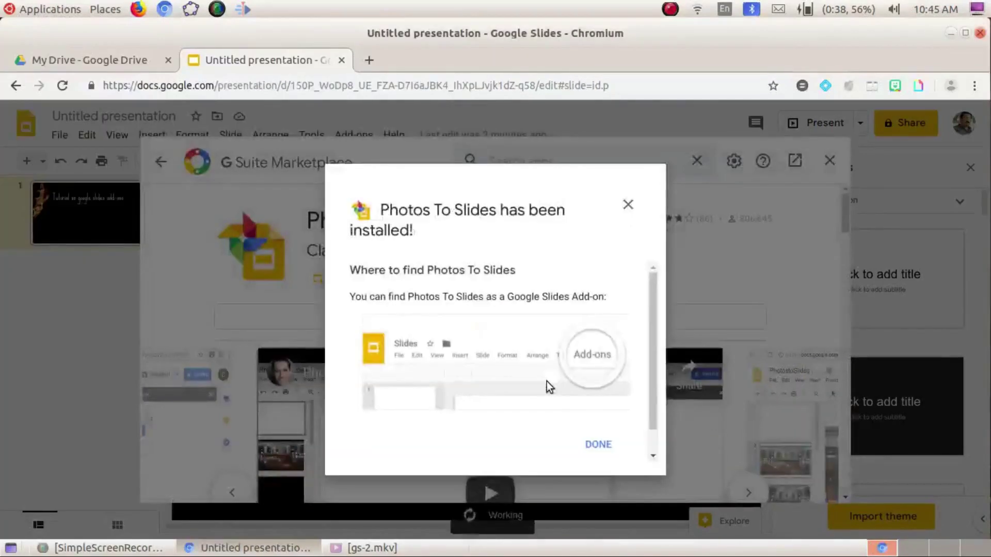
click(597, 445)
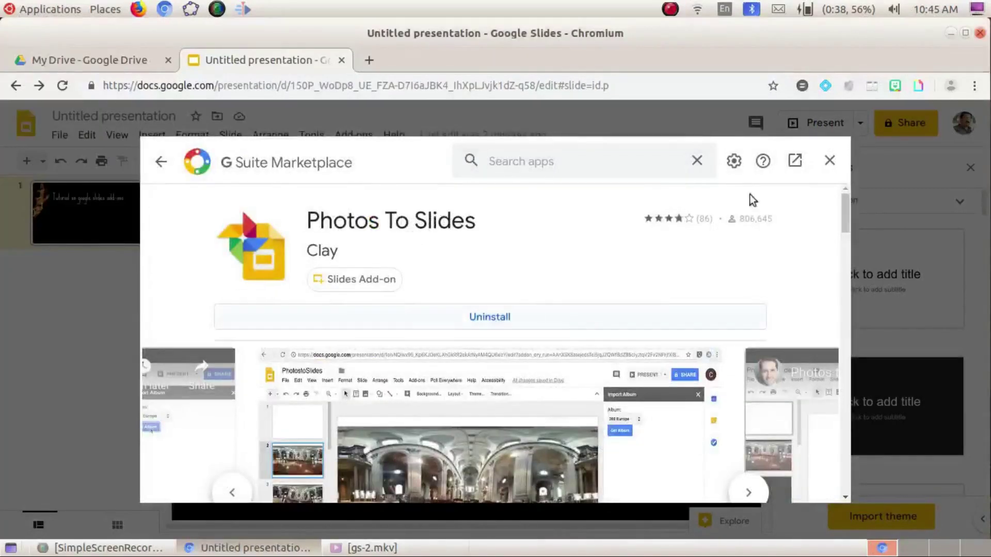
click(829, 163)
Uninstall Photos To Slides from Manage add-ons, confirm, and close the dialog
click(352, 139)
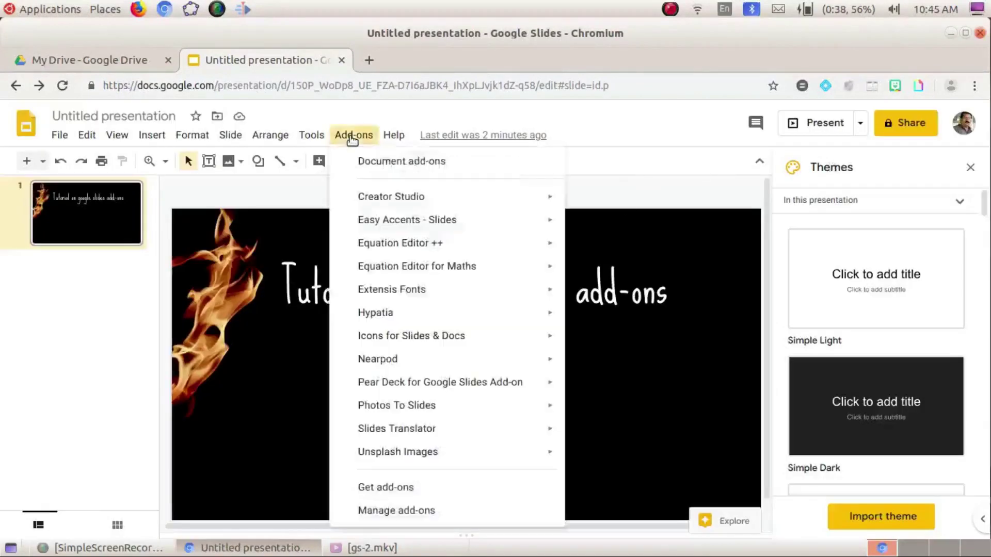
click(396, 510)
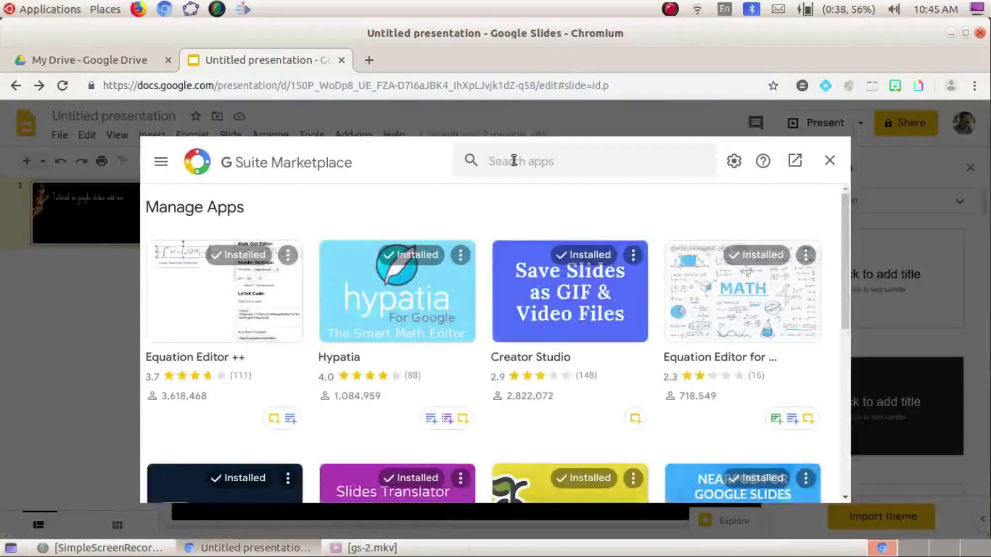
scroll(804, 389, down, 7)
click(806, 317)
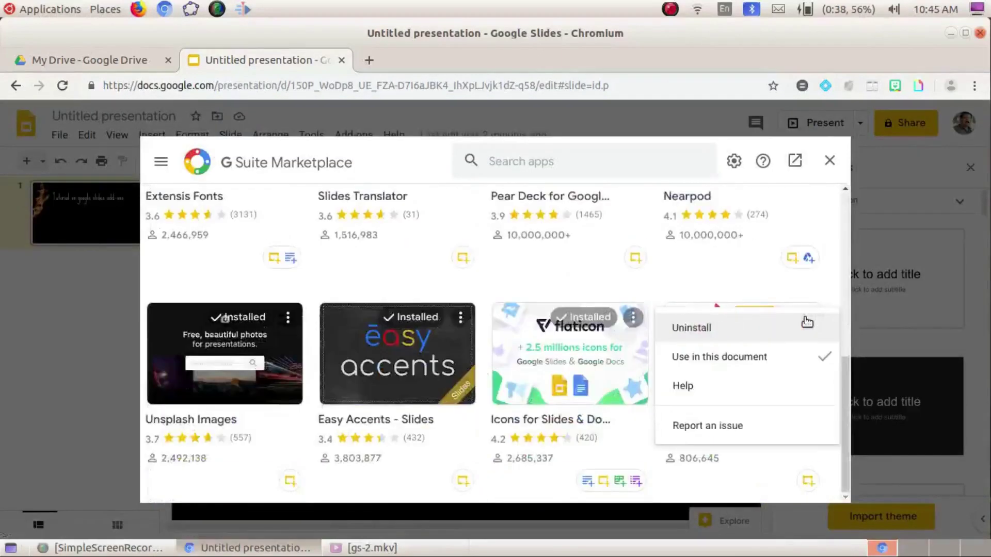
click(706, 328)
click(579, 397)
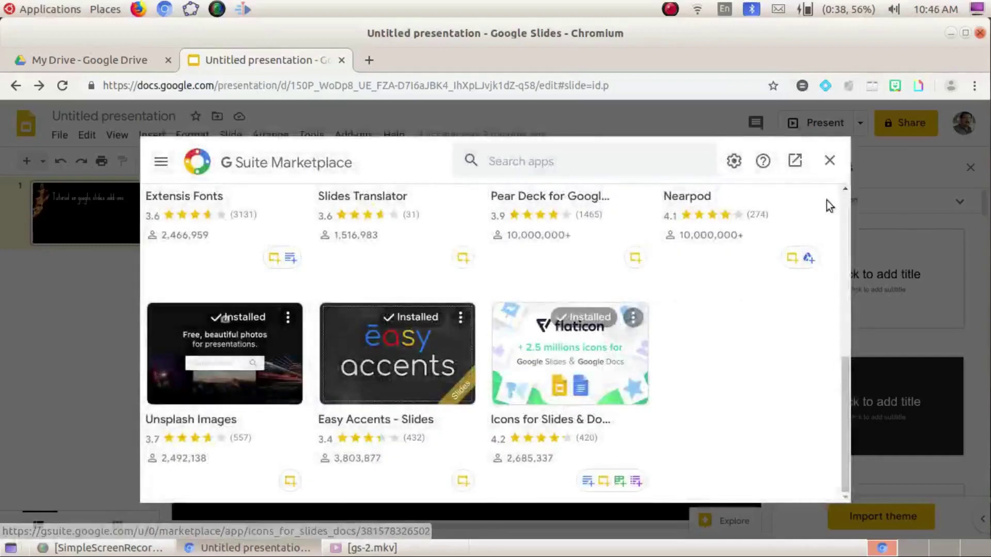
click(831, 162)
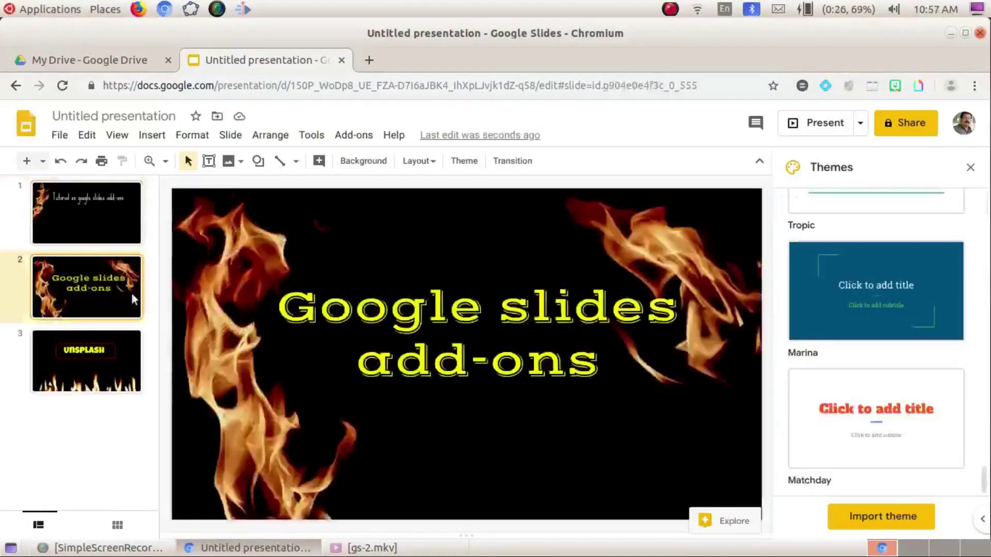
On slide 3, search the marketplace for 'unspl' to confirm Unsplash Images is installed
click(117, 355)
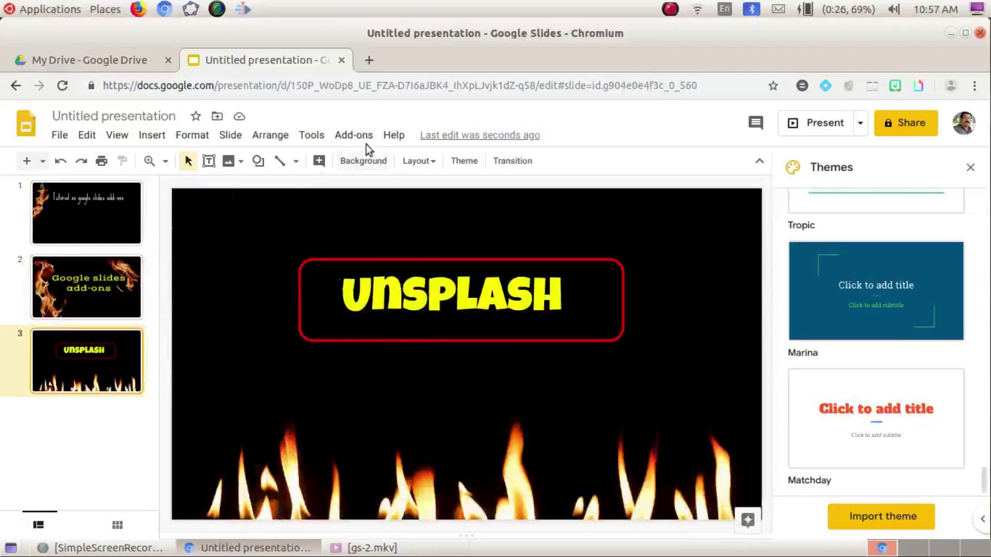
click(354, 135)
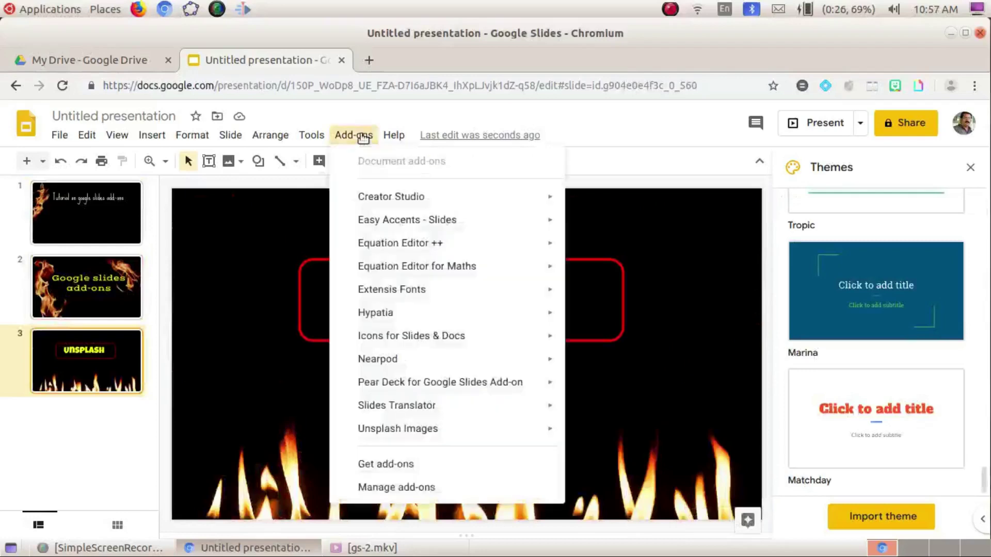
click(391, 466)
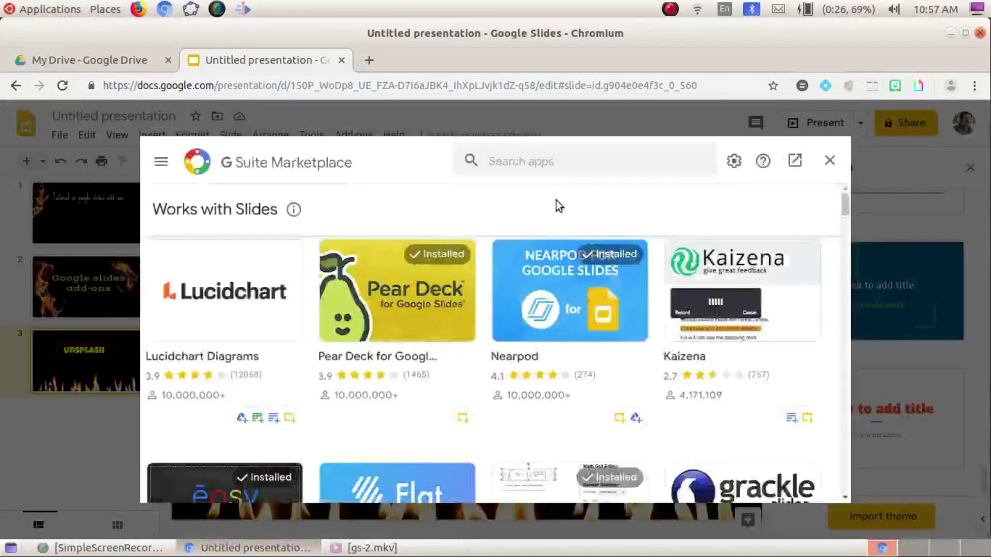
click(522, 162)
text(u)
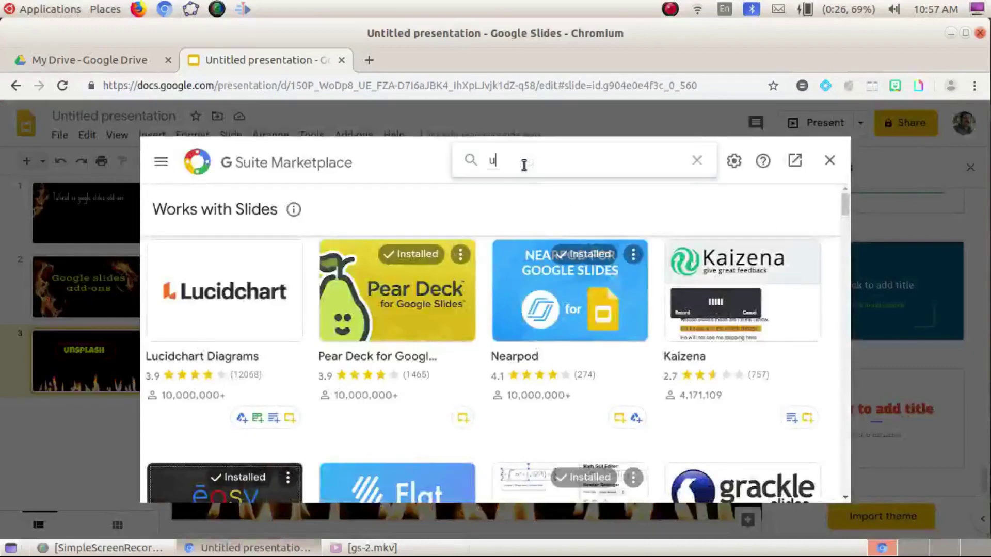
text(nsplash)
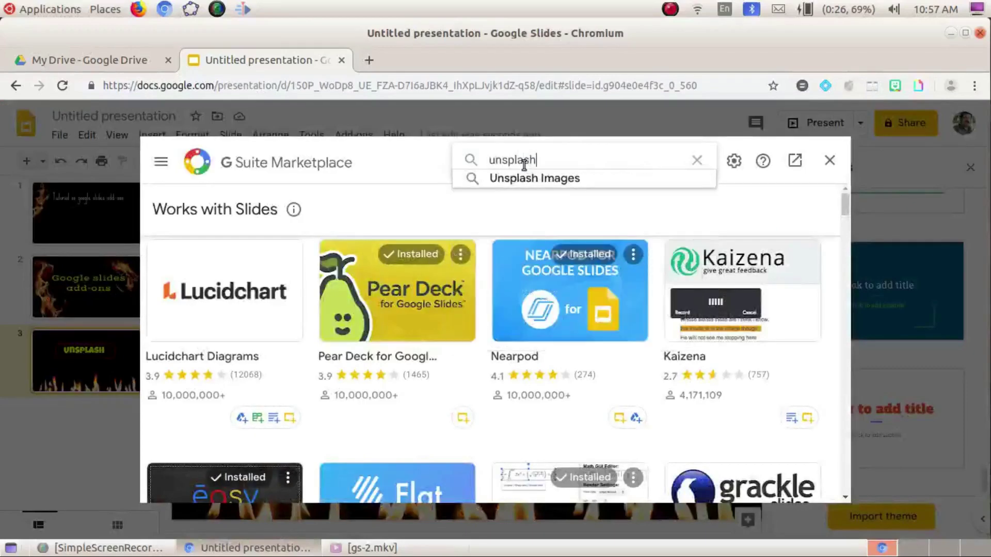
key(Return)
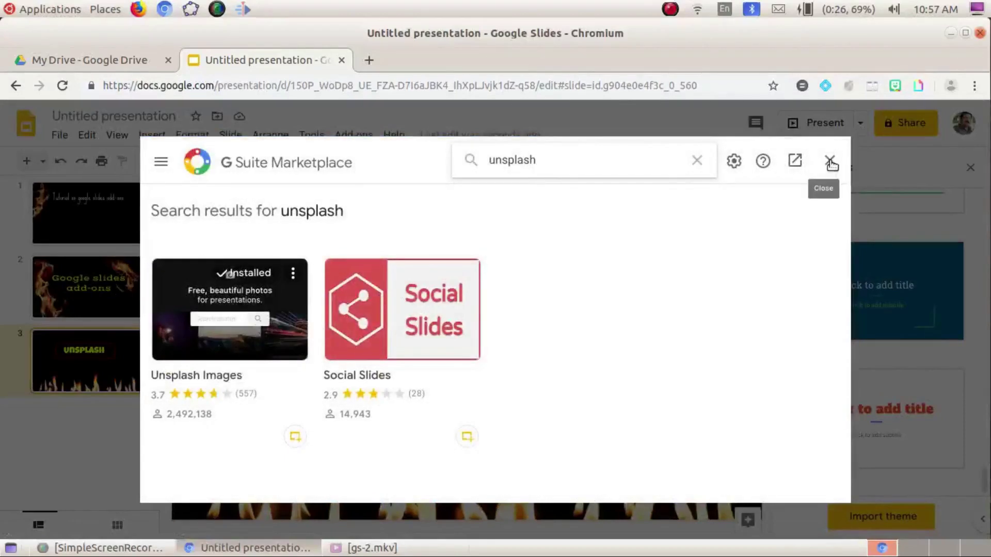
click(830, 162)
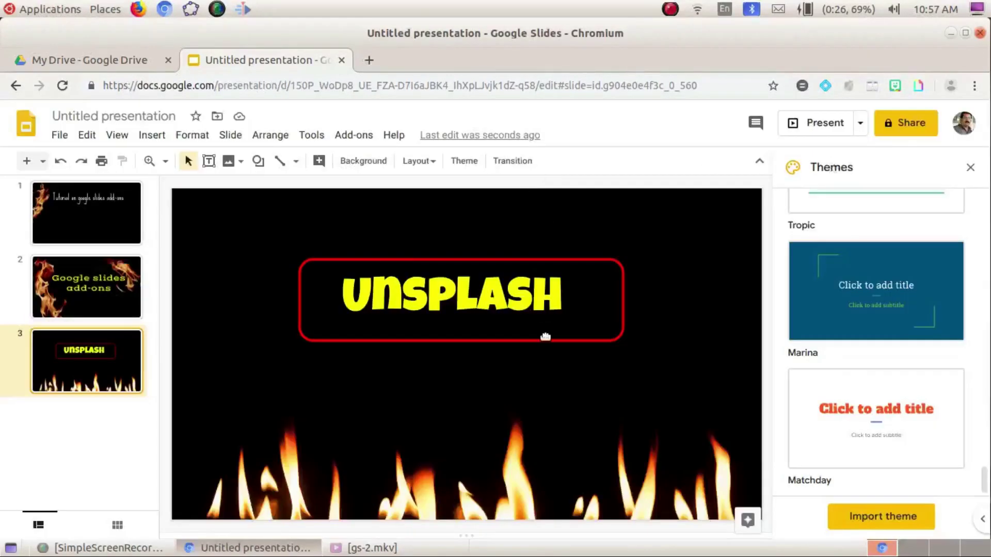
Open Unsplash Images' photo picker, add a new slide, and insert a water-lily photo
click(354, 136)
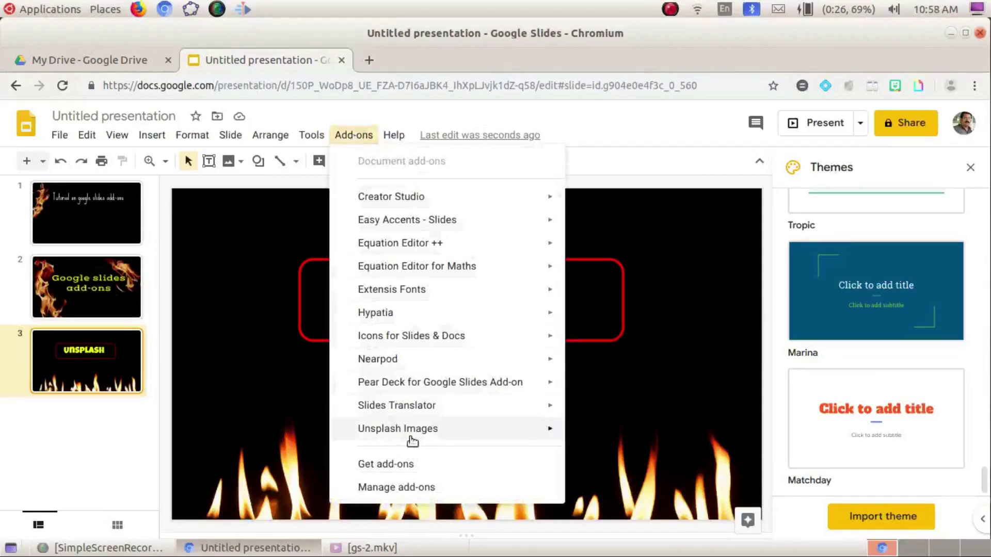
mouse_move(409, 434)
click(620, 435)
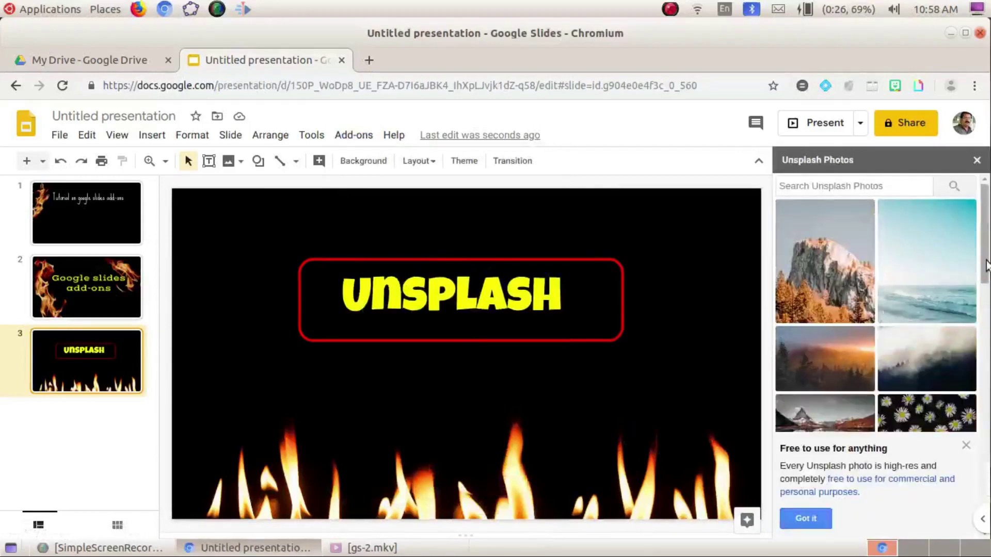
scroll(826, 284, down, 5)
key(ctrl+m)
click(820, 235)
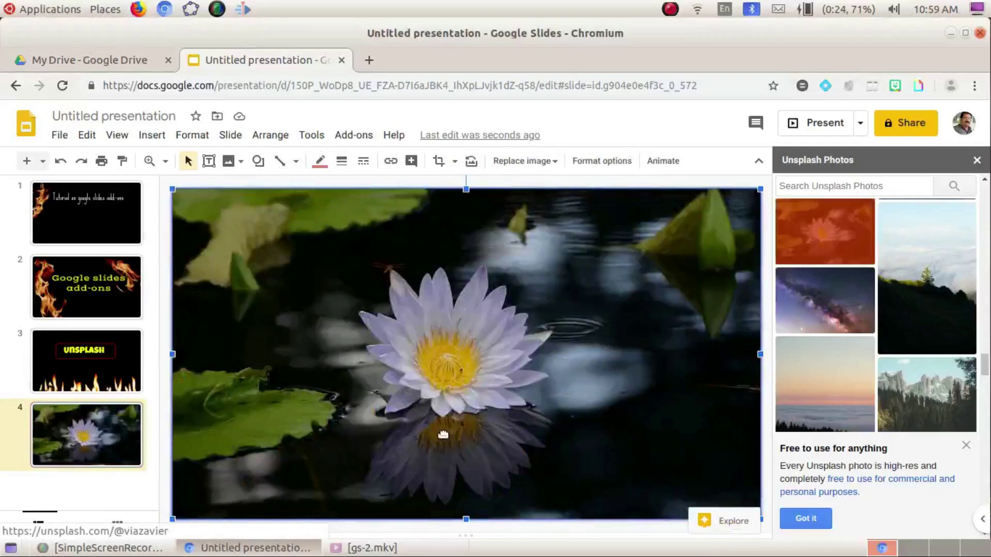
Add a 'lotus' text box caption below the flower, then open a new browser tab
click(209, 160)
drag(479, 434, 729, 461)
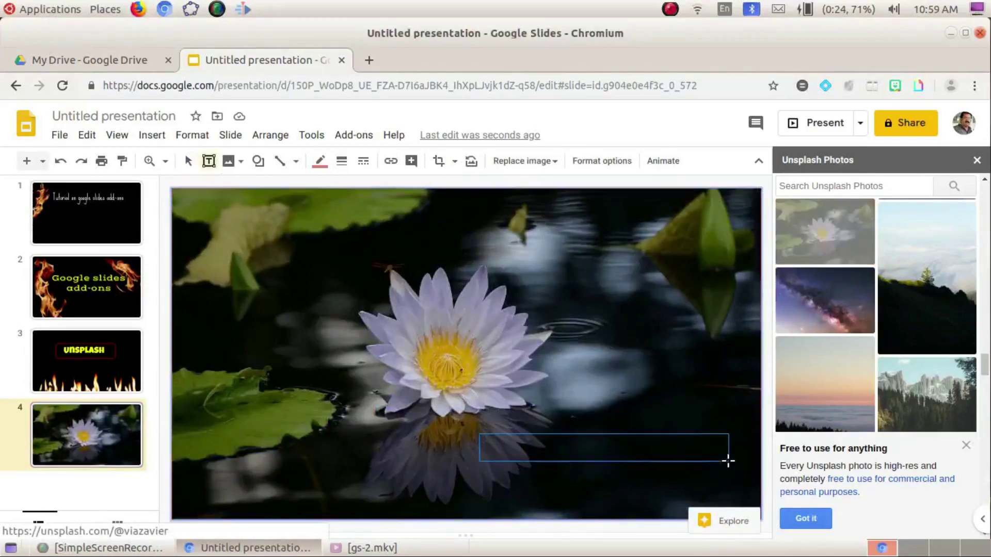
text(lotus)
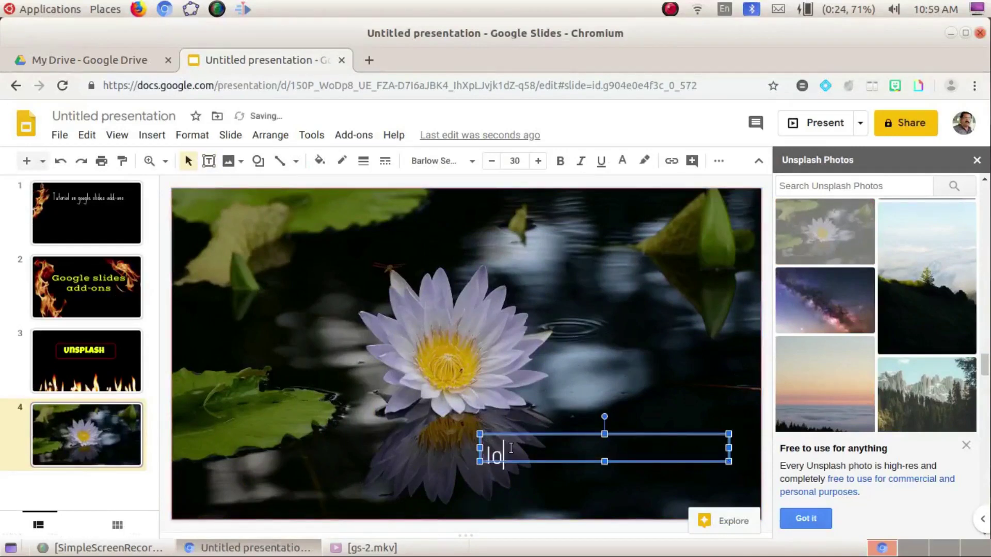
click(632, 404)
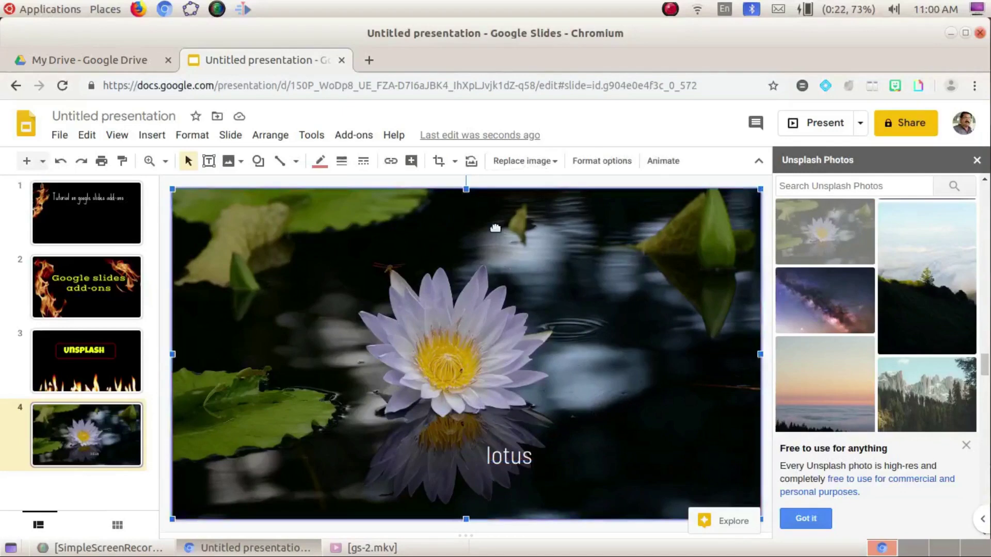
click(369, 61)
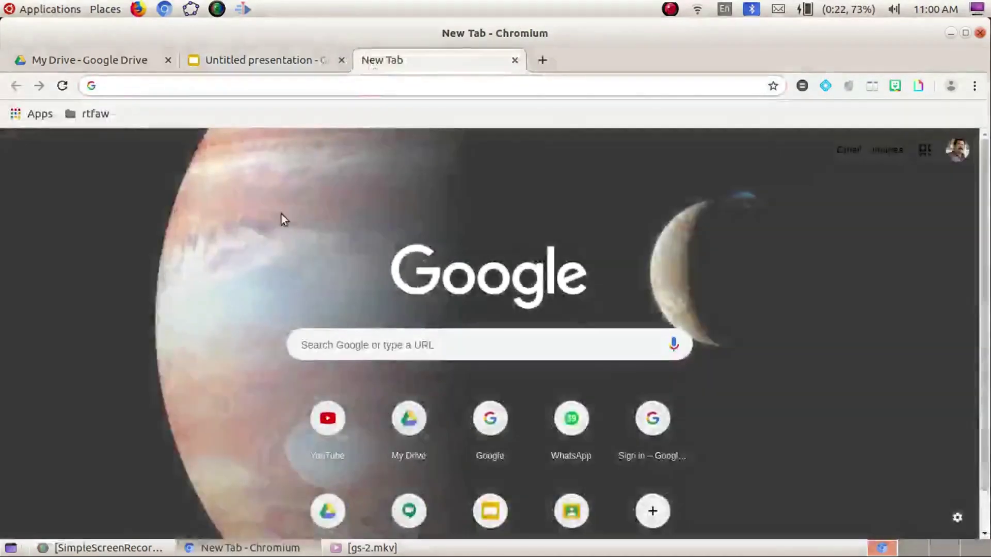
Search for 'unsplash', browse photos on unsplash.com, then close that tab
click(349, 342)
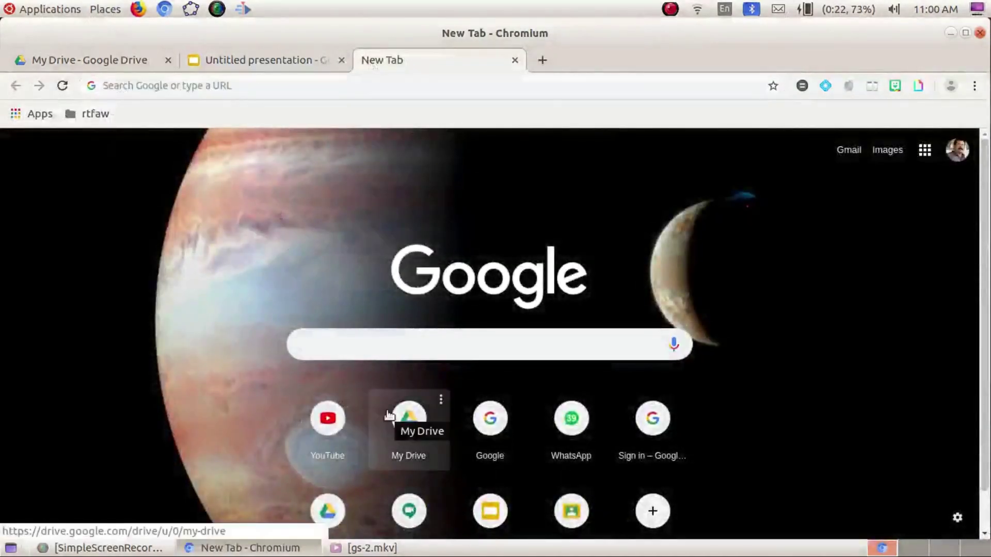
text(unsplash)
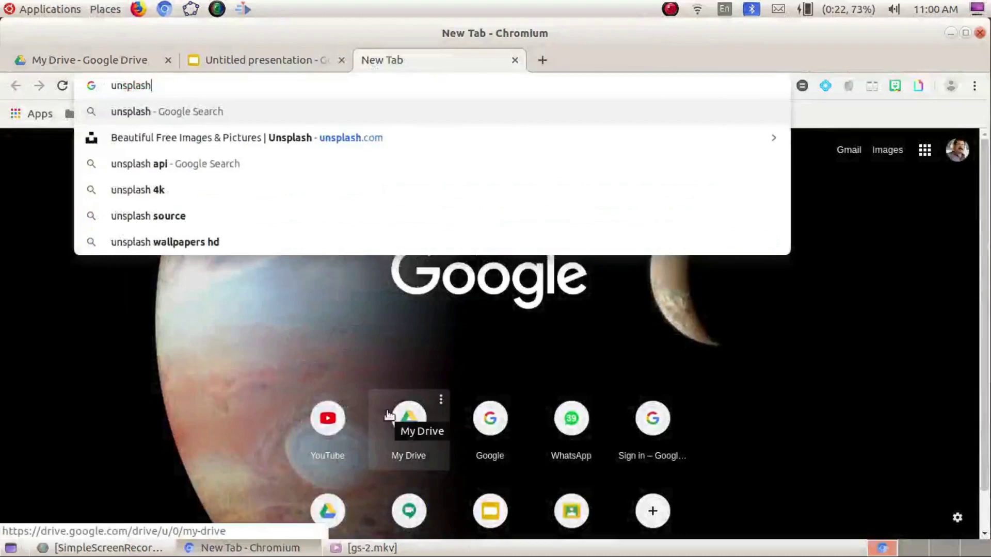
key(Return)
click(179, 253)
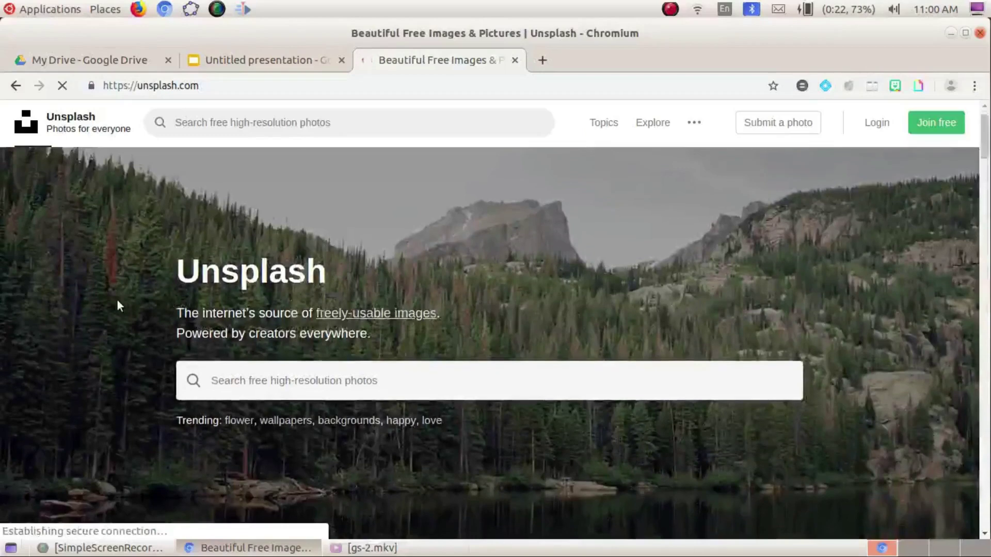
scroll(495, 417, down, 3)
scroll(458, 424, down, 20)
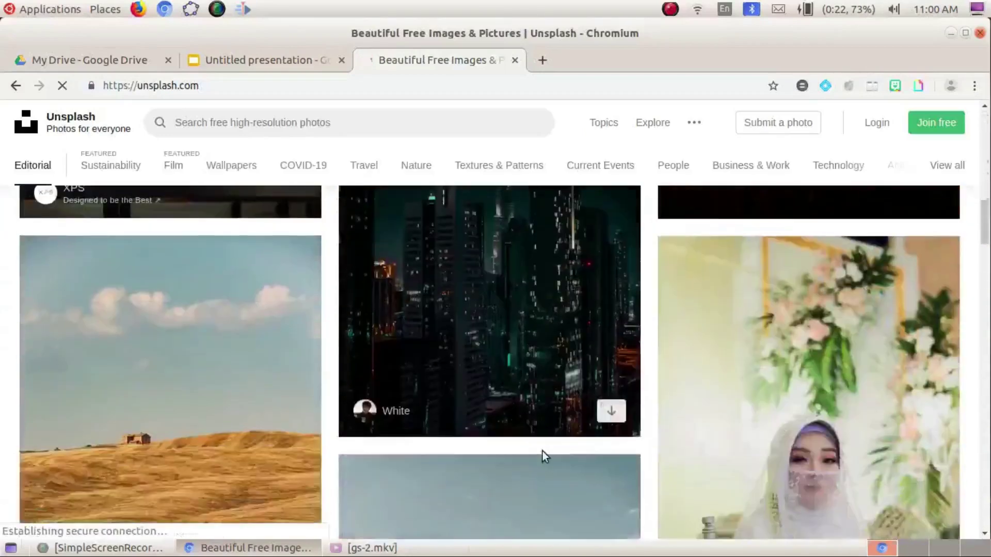
scroll(509, 438, down, 20)
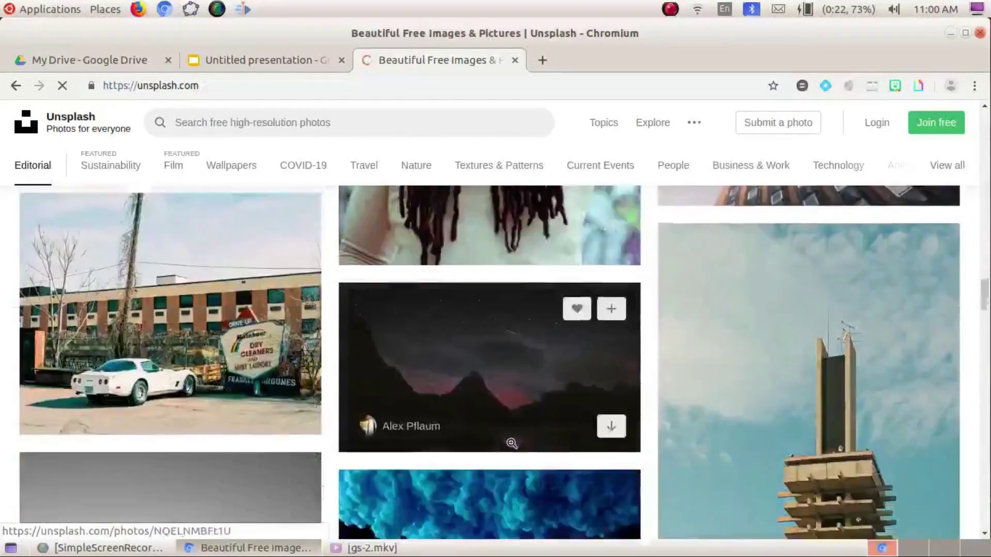
scroll(511, 439, down, 10)
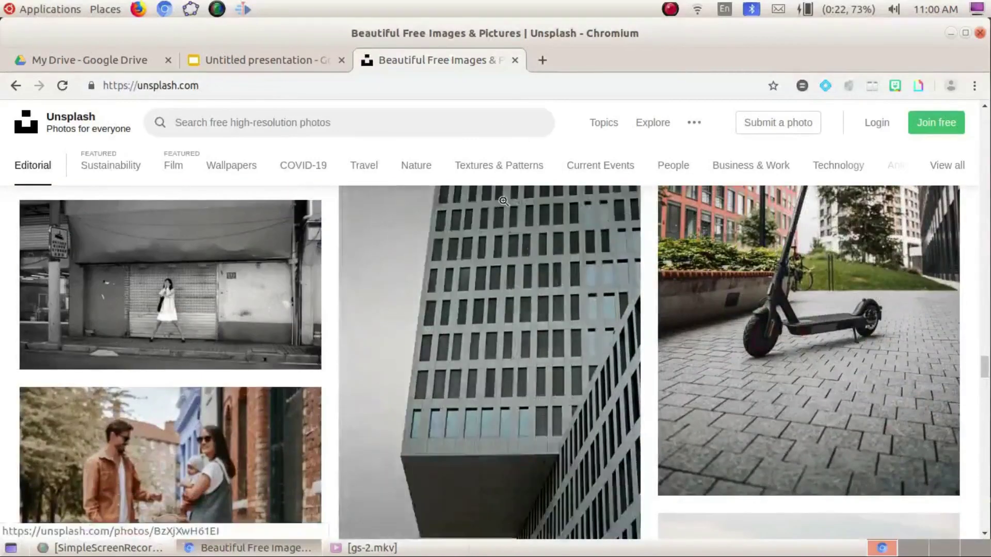
click(516, 62)
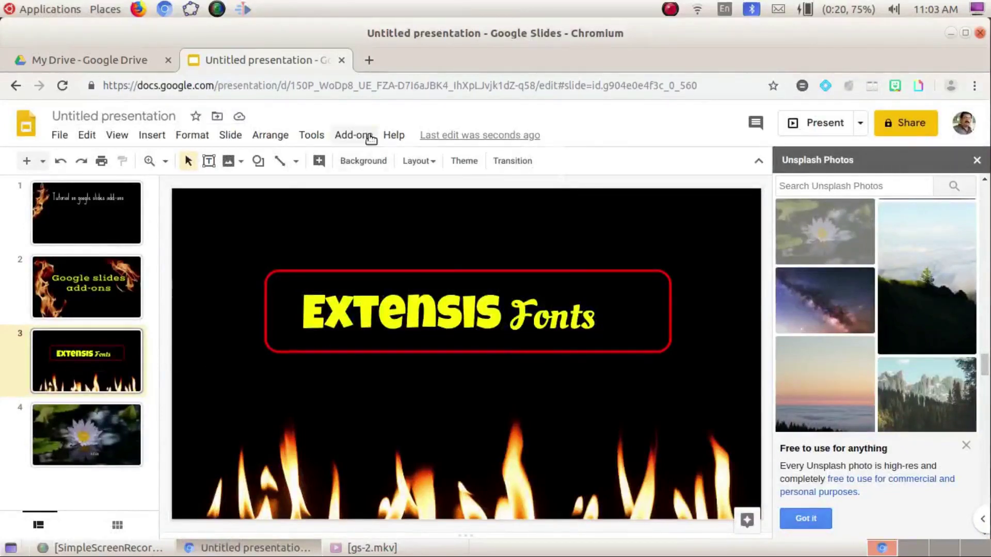
Search the add-on marketplace for 'extensis', then close it
click(371, 135)
click(403, 466)
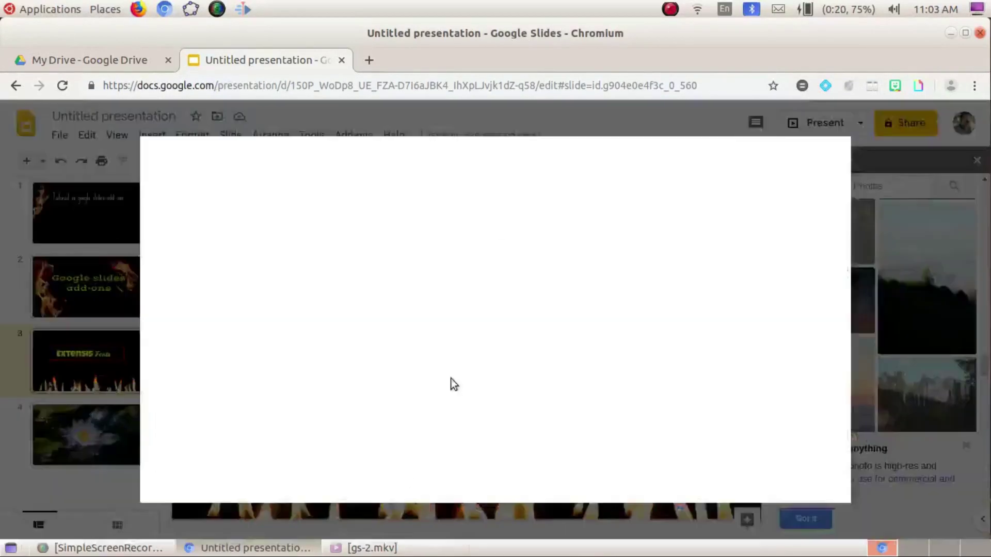
click(522, 168)
text(e)
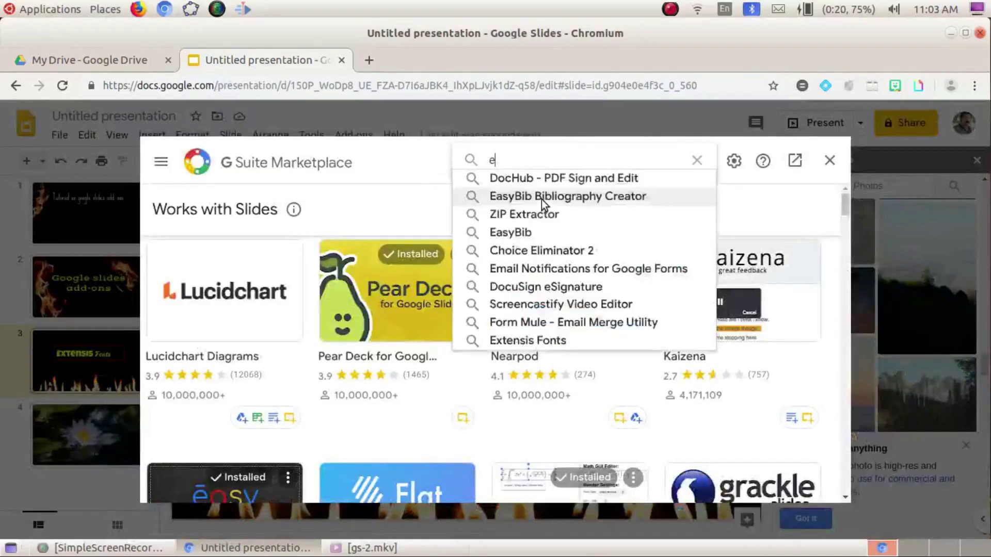
text(xtensis)
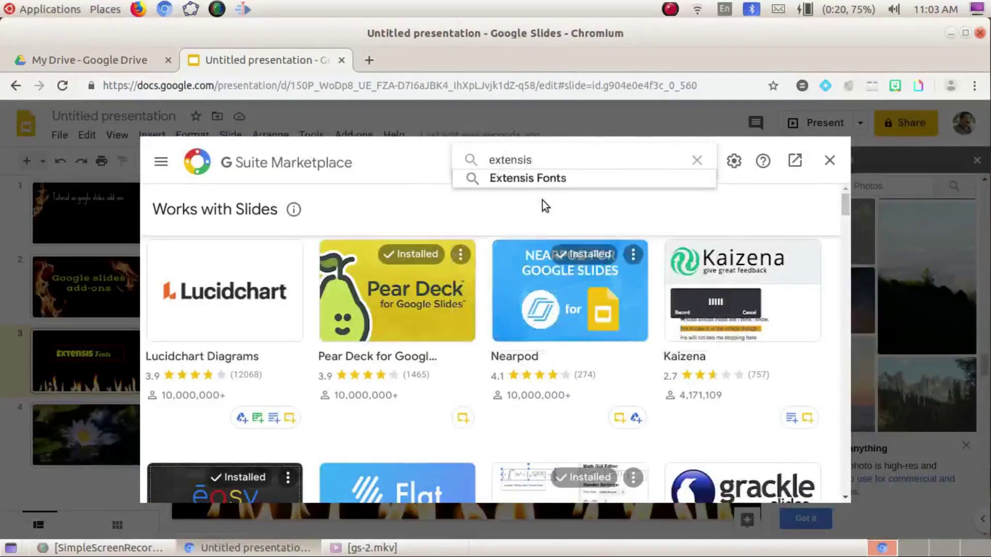
key(Return)
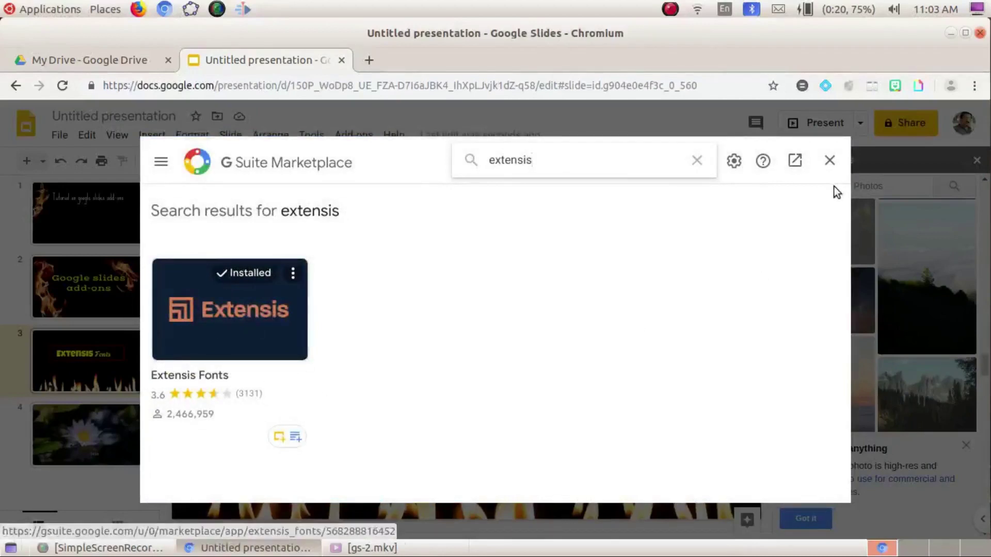
click(830, 161)
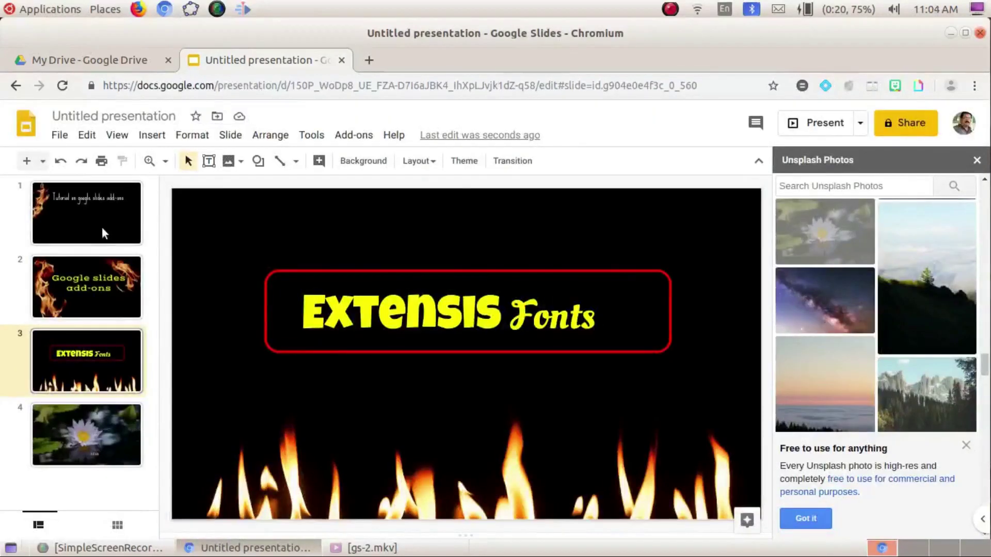
On slide 1, launch the Extensis Fonts add-on and browse its font list
click(101, 227)
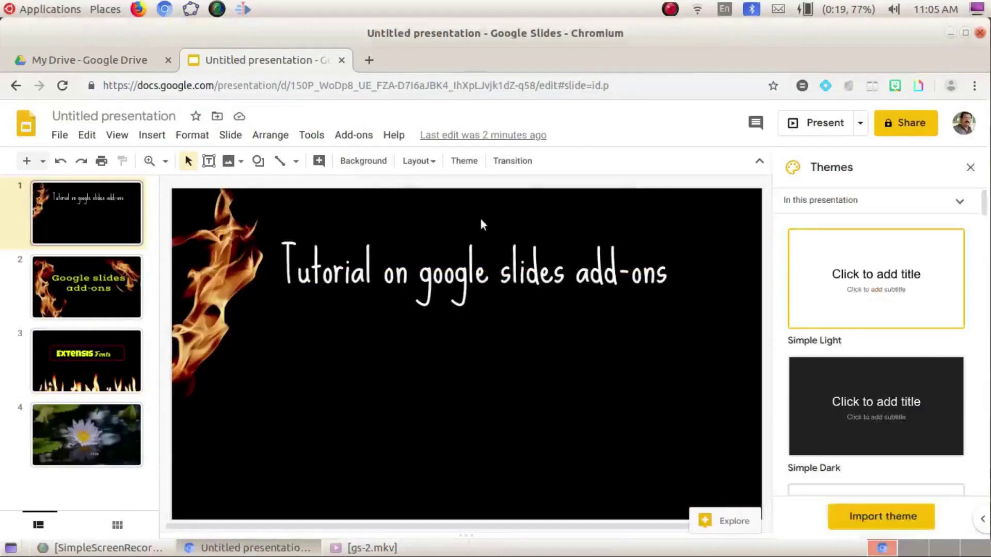
click(360, 135)
mouse_move(405, 288)
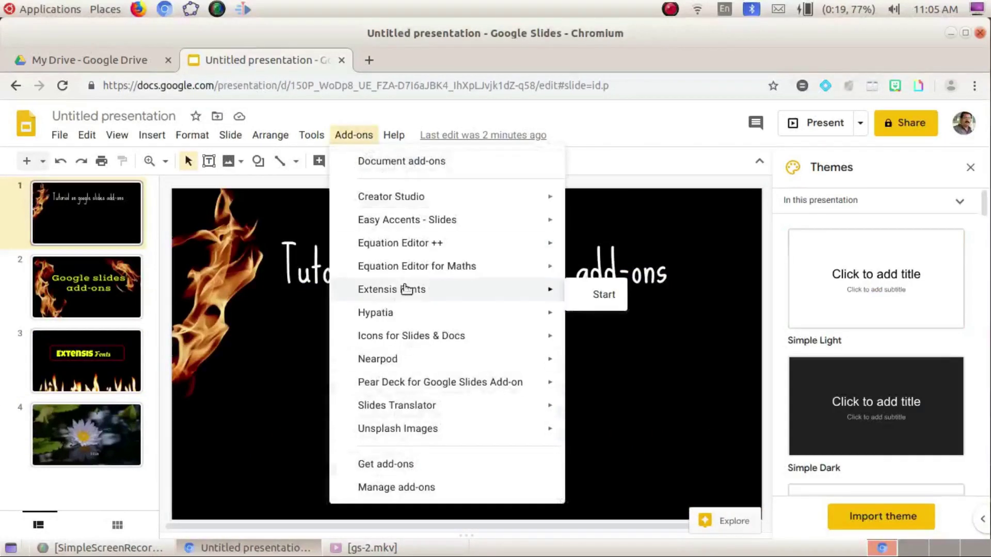
click(594, 299)
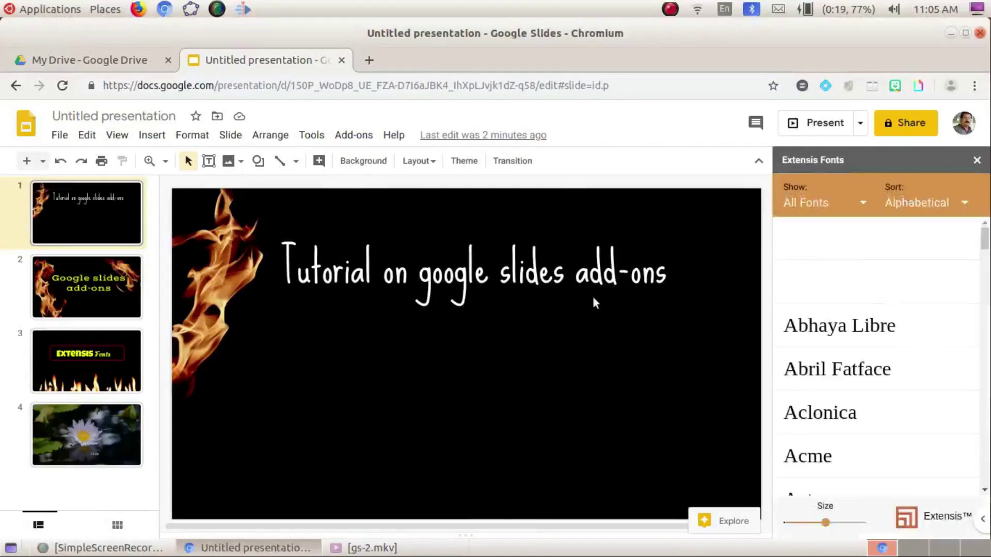
scroll(876, 323, down, 12)
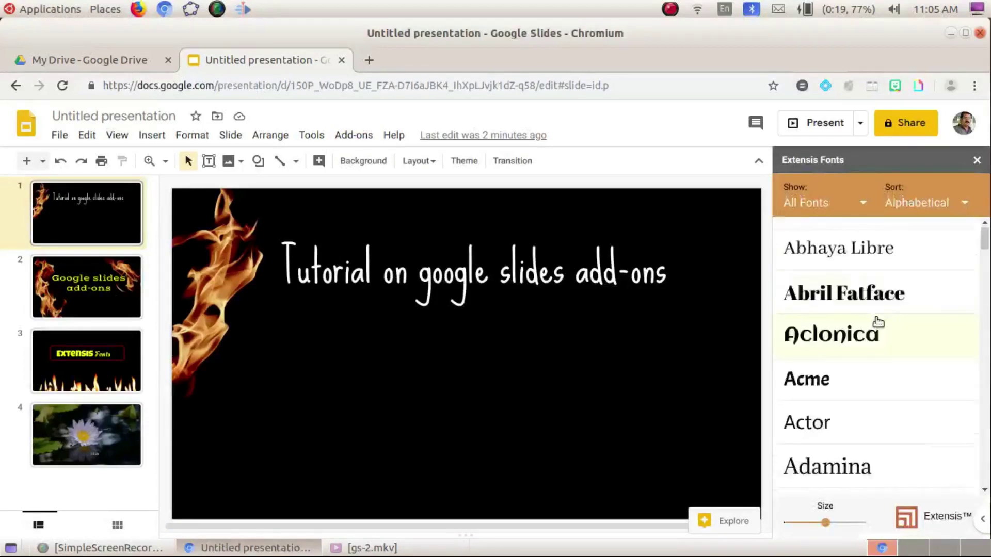
scroll(859, 392, down, 10)
scroll(861, 405, up, 2)
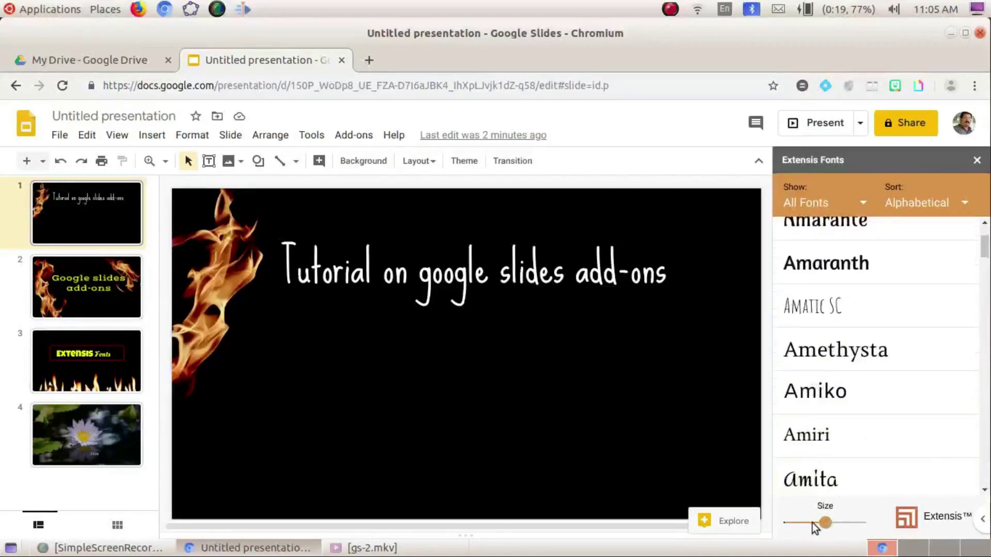
scroll(898, 312, up, 20)
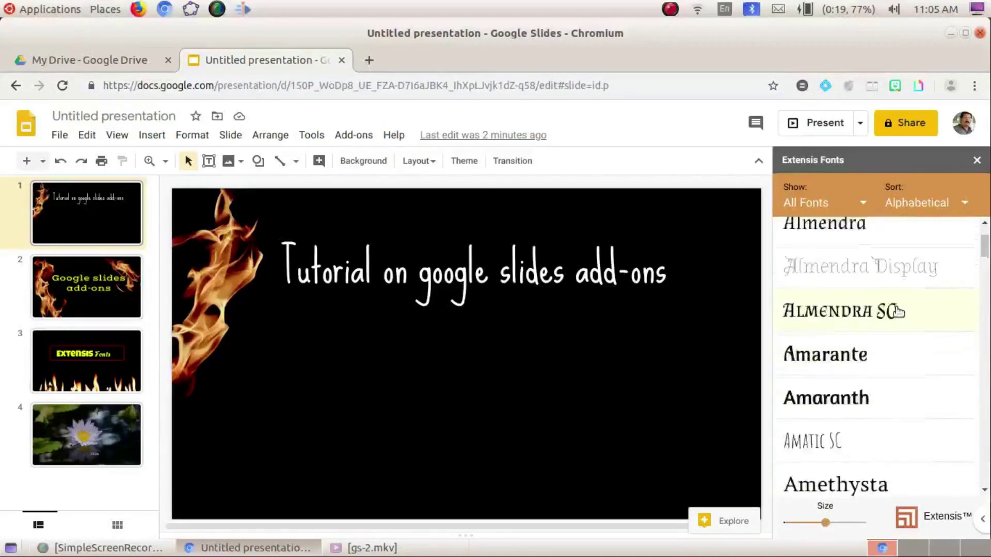
Select the whole slide 1 title text and apply the Aclonica font
click(354, 274)
drag(296, 273, 681, 274)
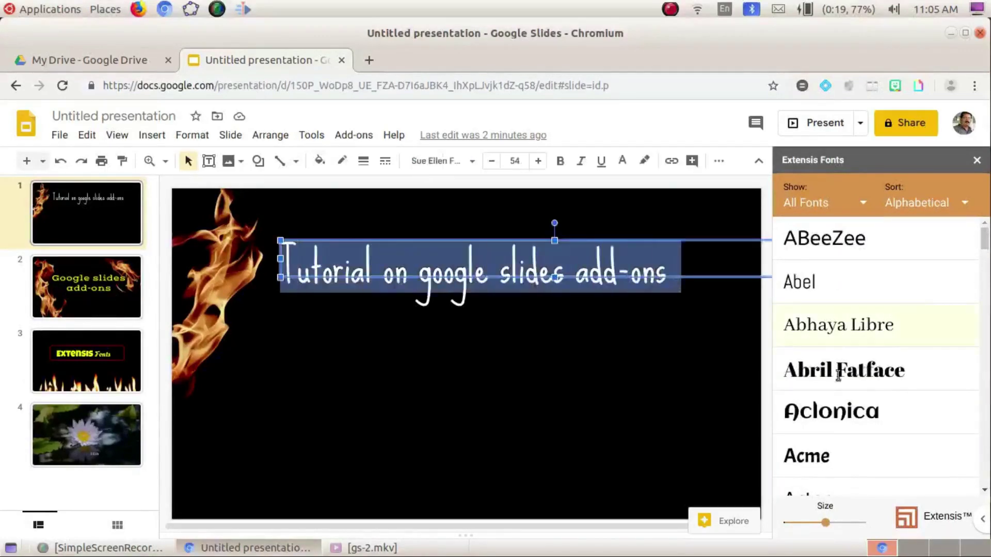
click(824, 414)
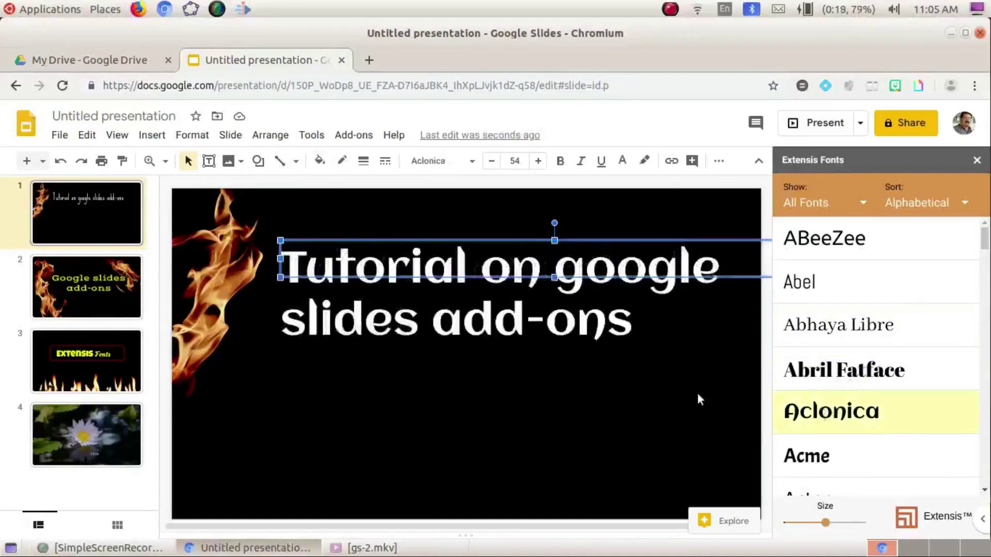
click(486, 376)
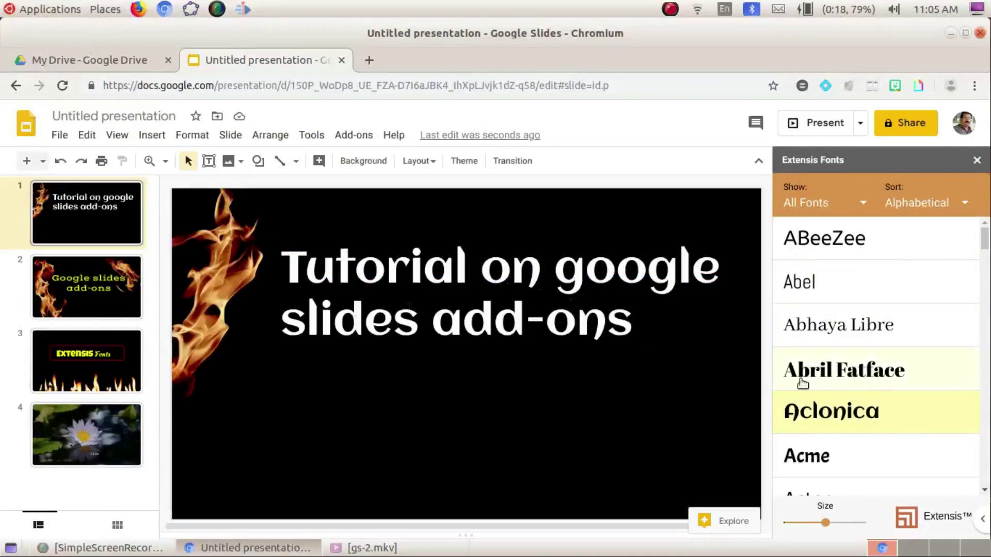
scroll(803, 383, down, 10)
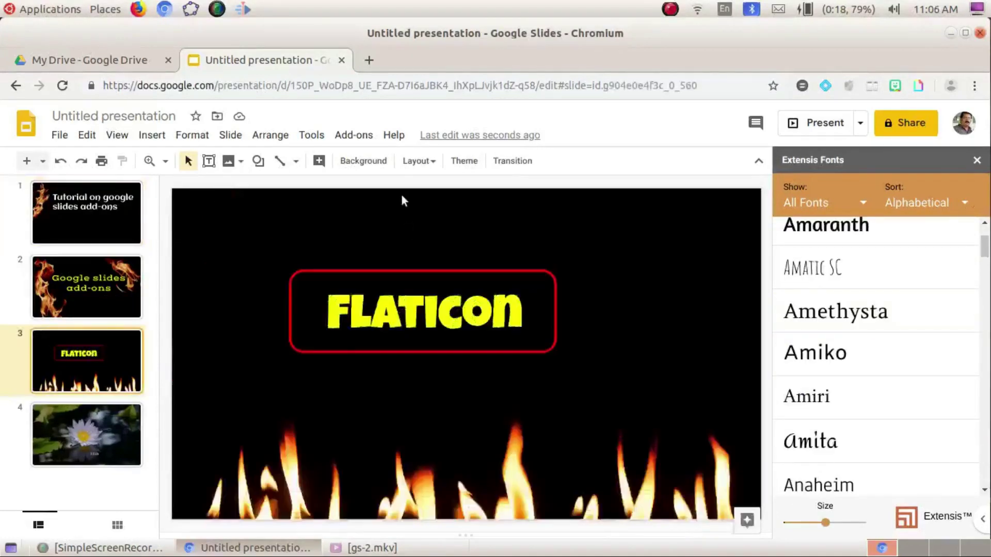
Search the add-on marketplace for 'flaticon', then start the Icons for Slides & Docs add-on
click(354, 136)
click(524, 152)
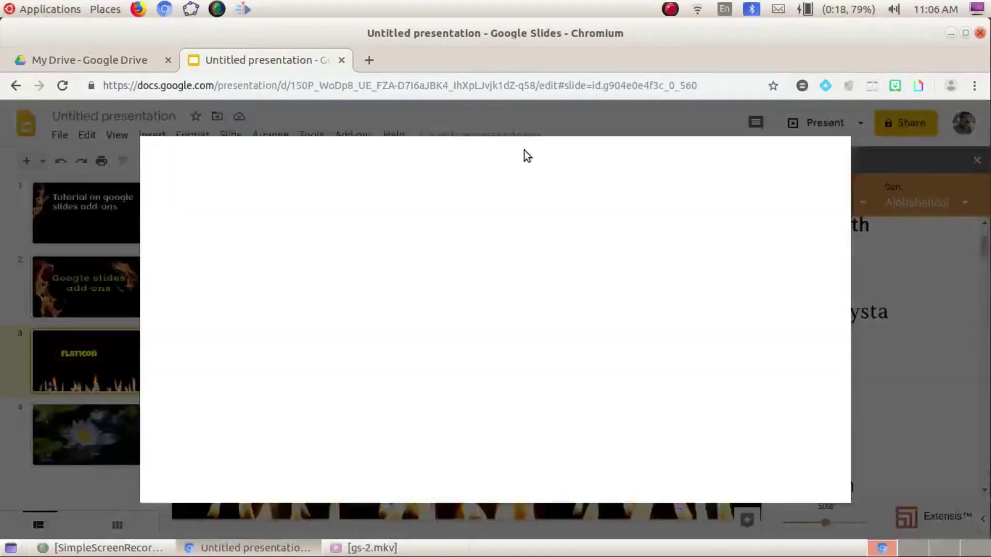
text(flaticon)
key(Return)
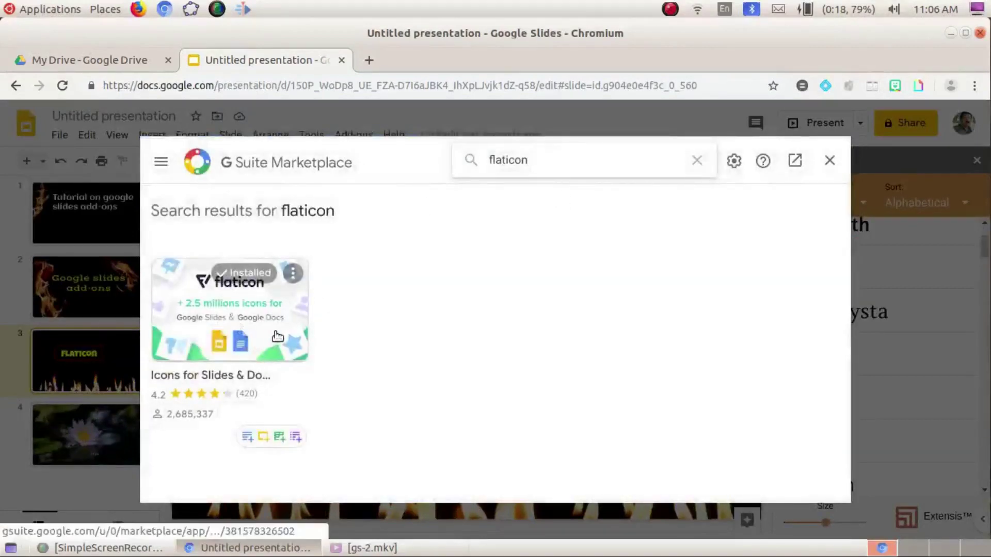
click(830, 162)
click(464, 161)
click(354, 135)
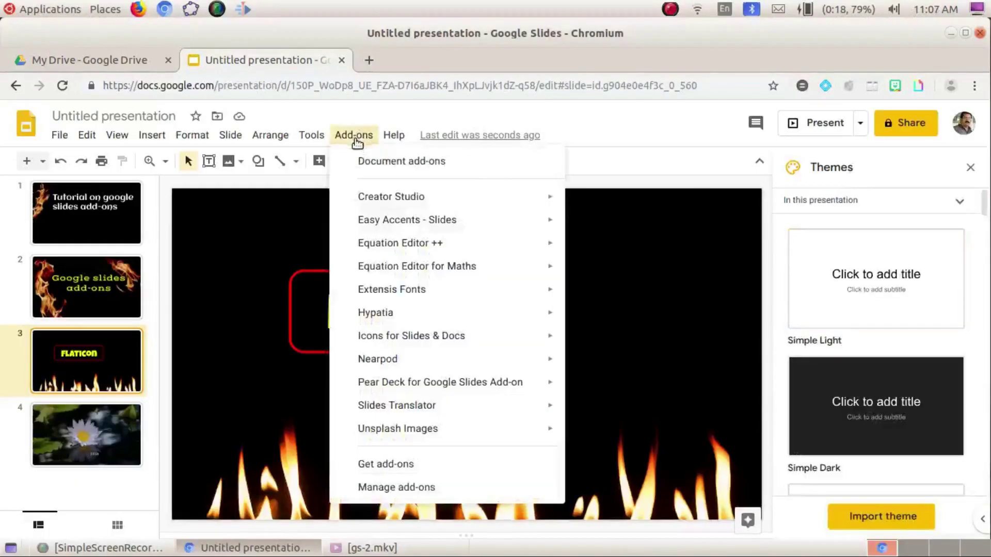
mouse_move(386, 229)
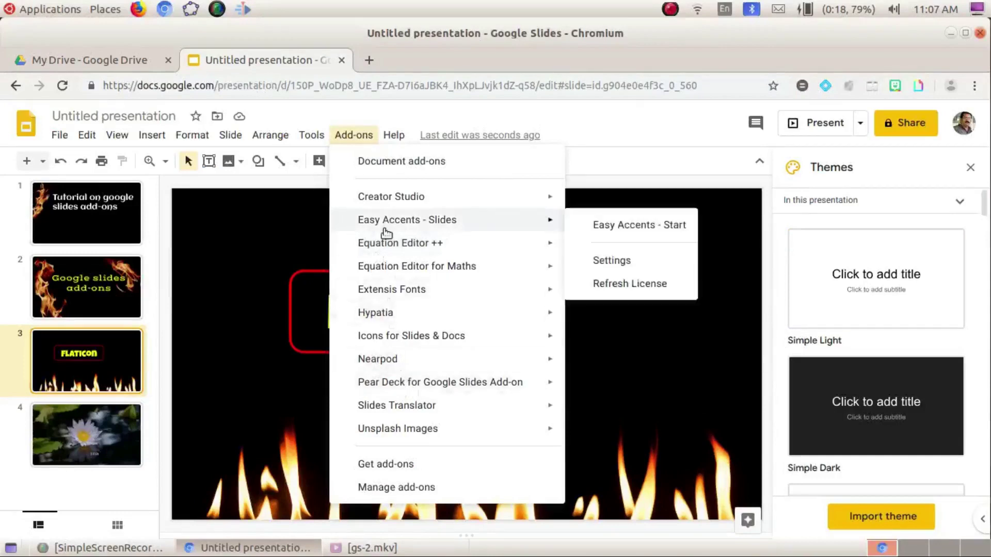
click(603, 340)
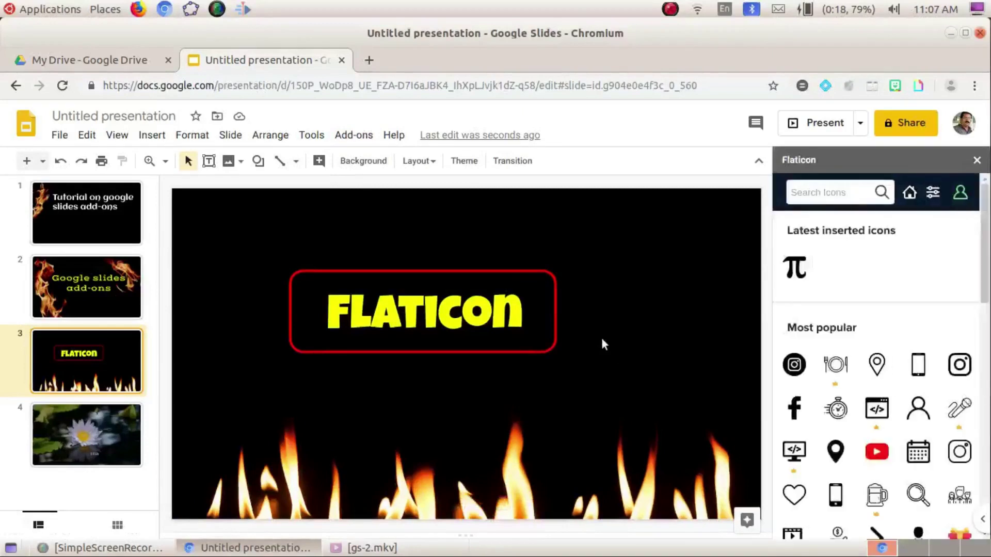
Search the icon library for 'mathematics' and open the pi symbol's details
scroll(922, 299, down, 5)
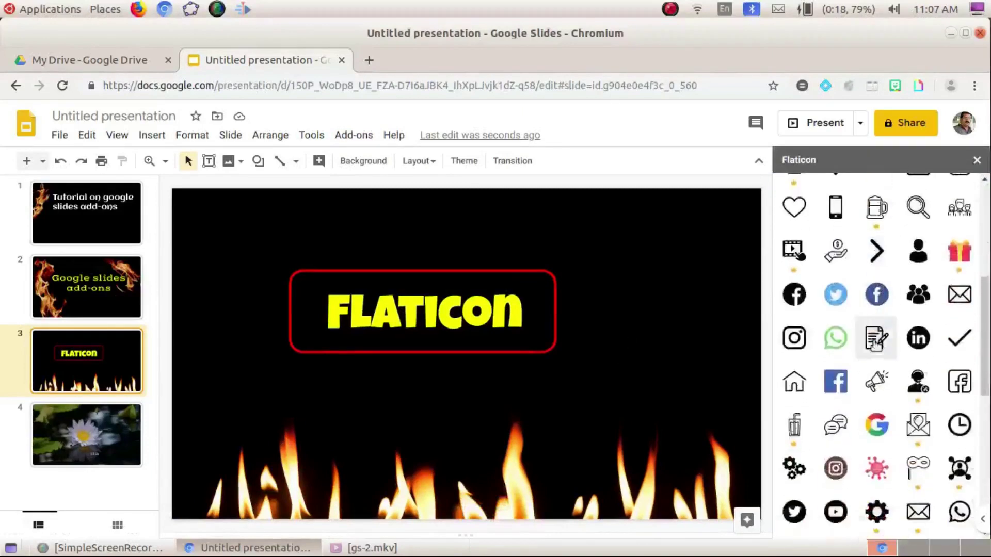
scroll(876, 345, down, 3)
scroll(882, 408, up, 7)
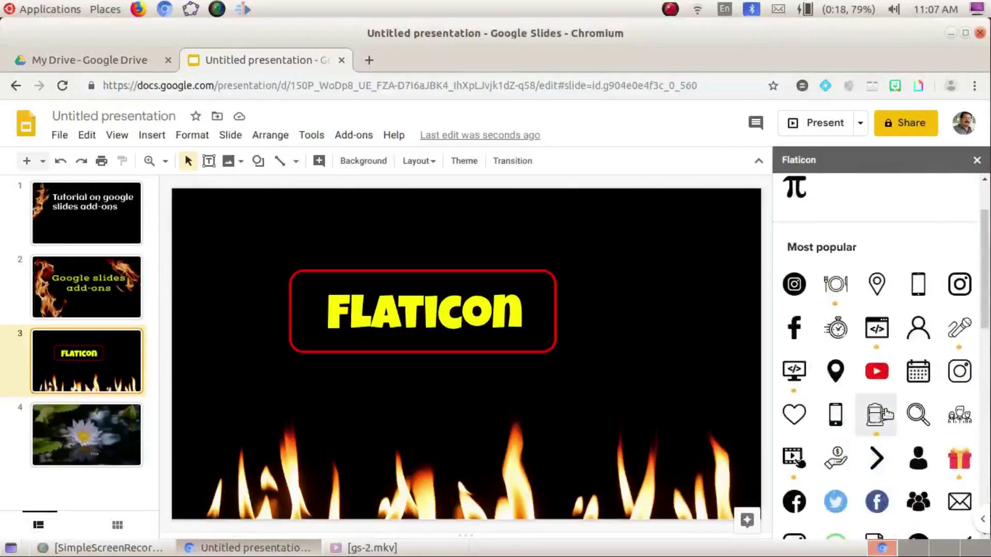
scroll(886, 413, up, 2)
click(815, 192)
text(mathematics)
key(Return)
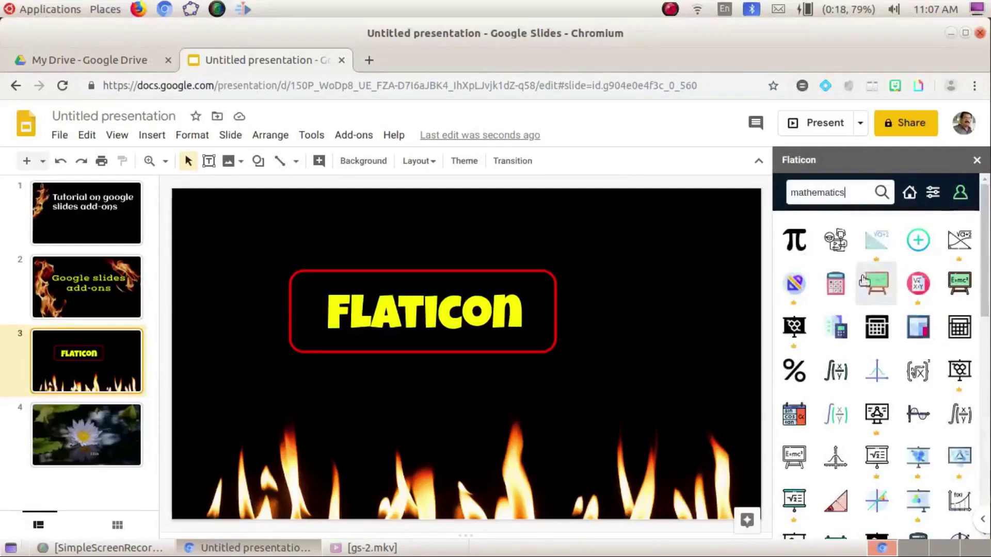
scroll(863, 290, down, 8)
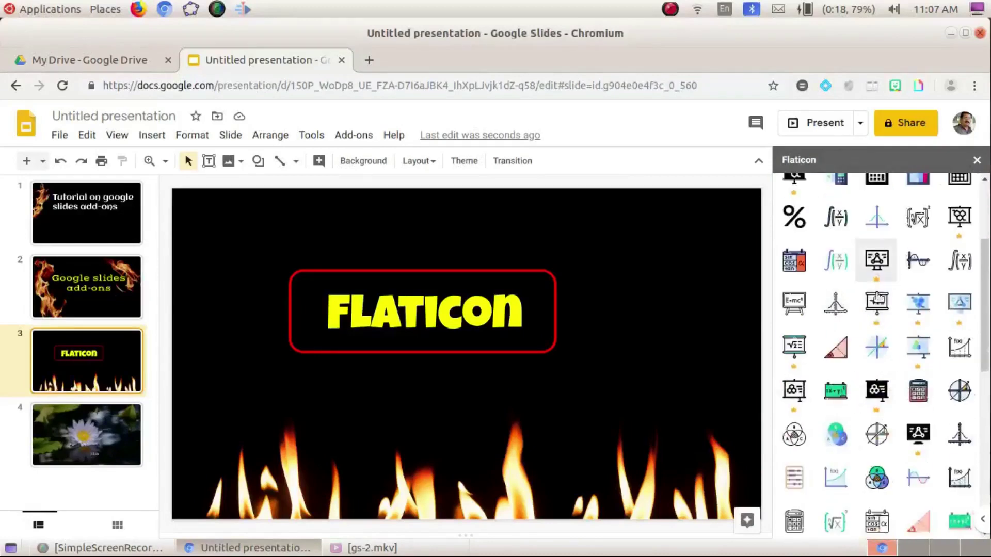
scroll(874, 367, down, 4)
scroll(836, 310, up, 10)
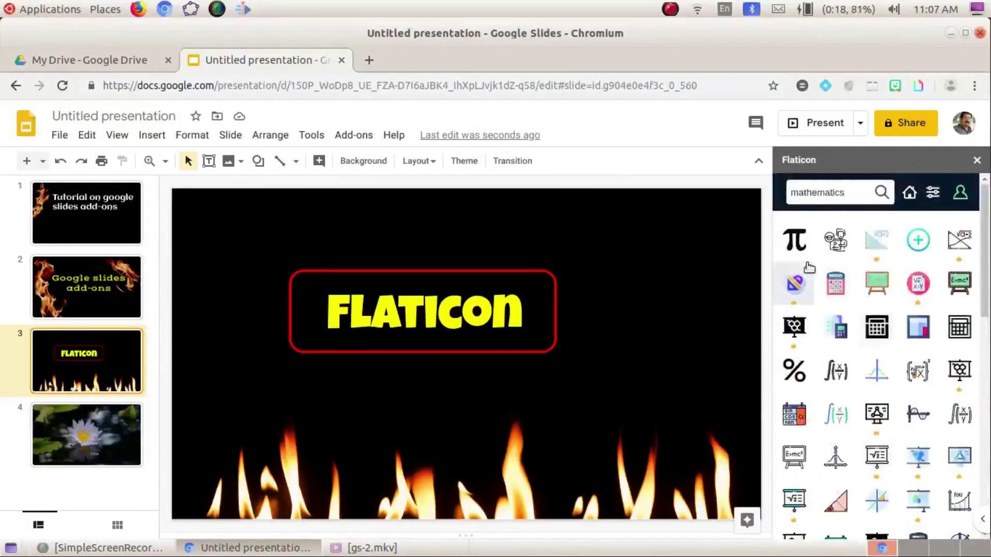
click(795, 241)
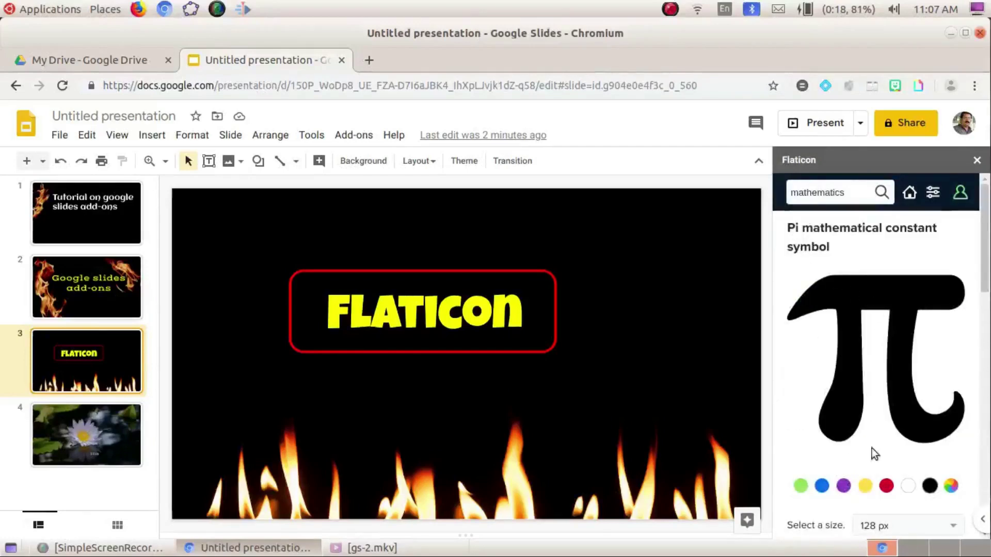
Colour the pi icon red, insert it, and place it beside the FLATICON box
click(843, 485)
click(866, 486)
click(886, 486)
click(929, 485)
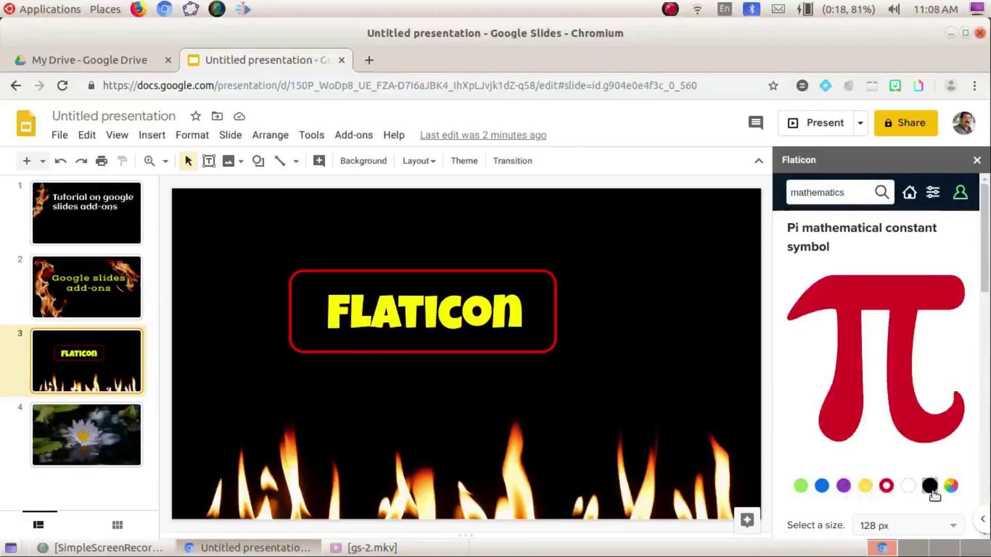
click(887, 486)
scroll(863, 345, down, 2)
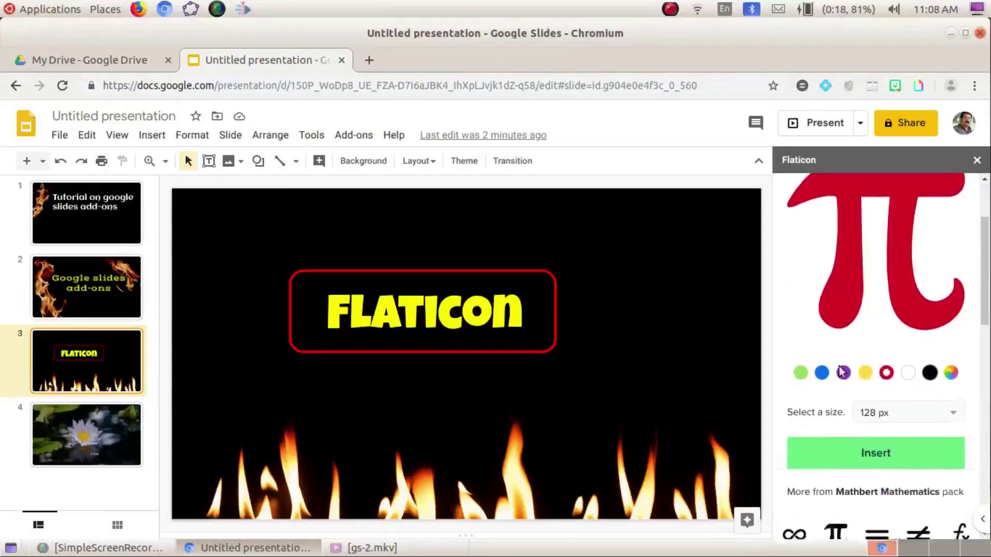
click(876, 452)
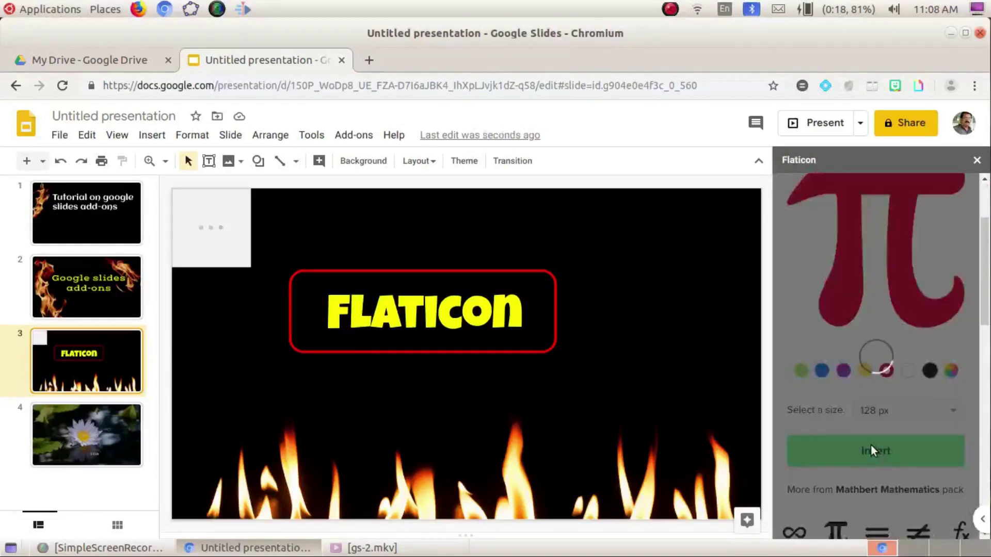
drag(211, 227, 627, 295)
click(757, 256)
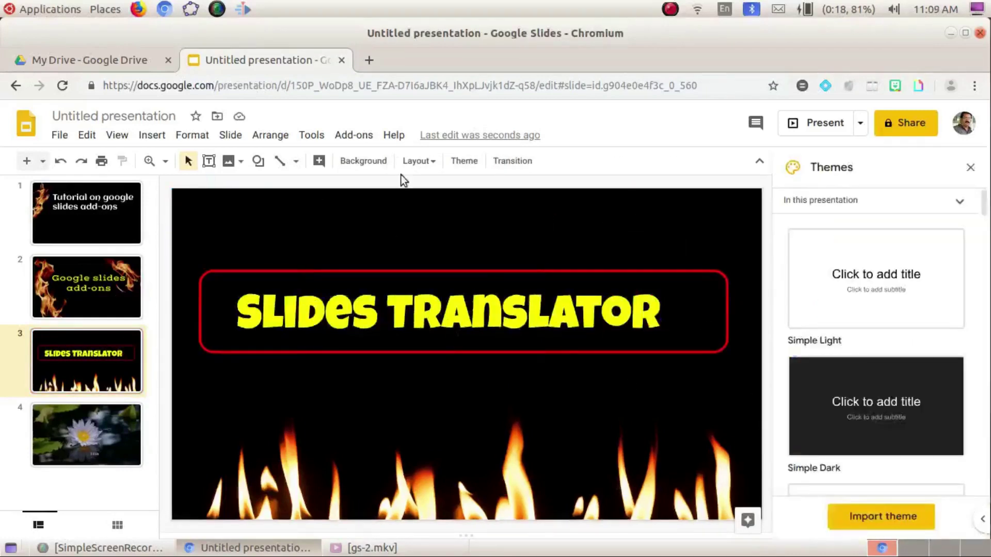
Look up 'slide translator' in the marketplace, then launch Slides Translator's Translate Selected Textbox panel
click(351, 135)
click(462, 462)
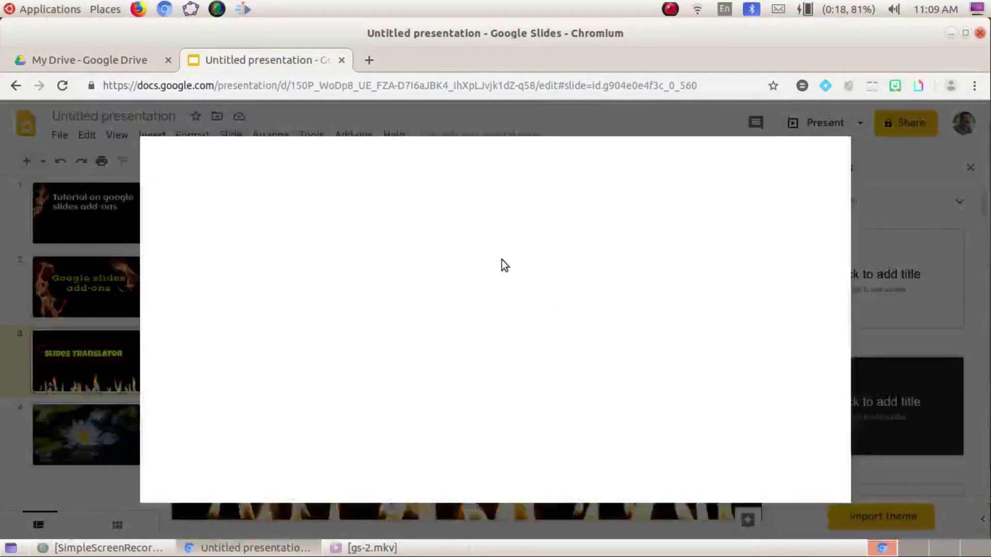
text(slide translator)
key(Return)
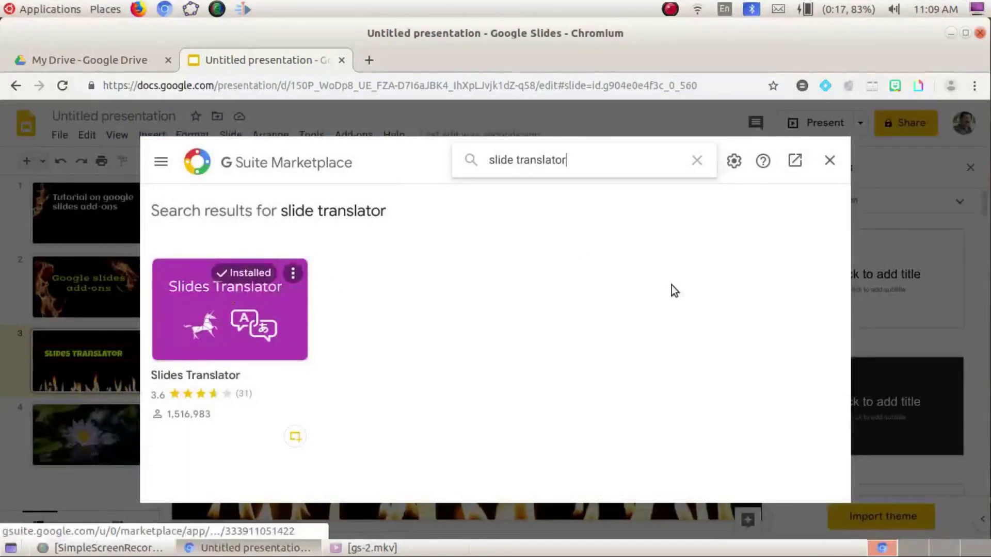
click(830, 162)
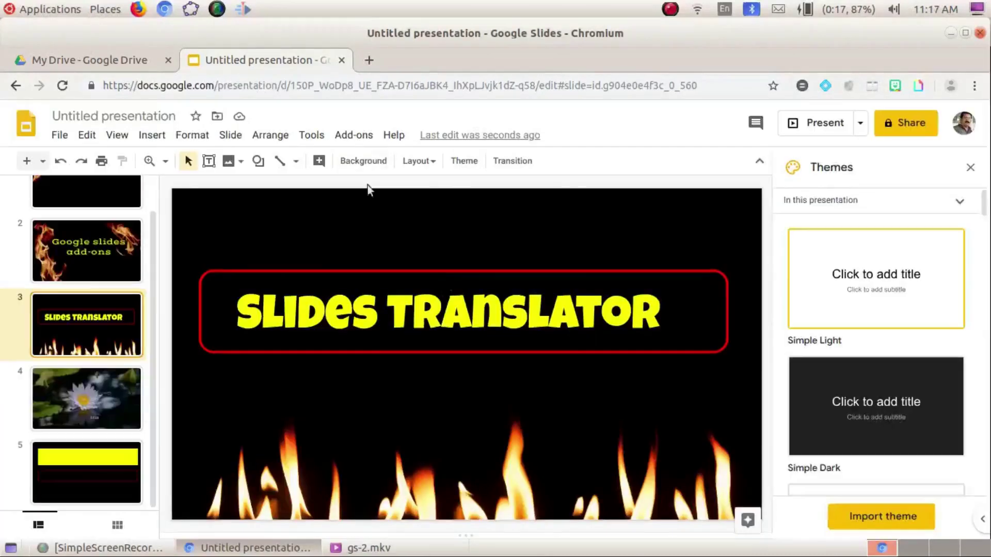
click(352, 136)
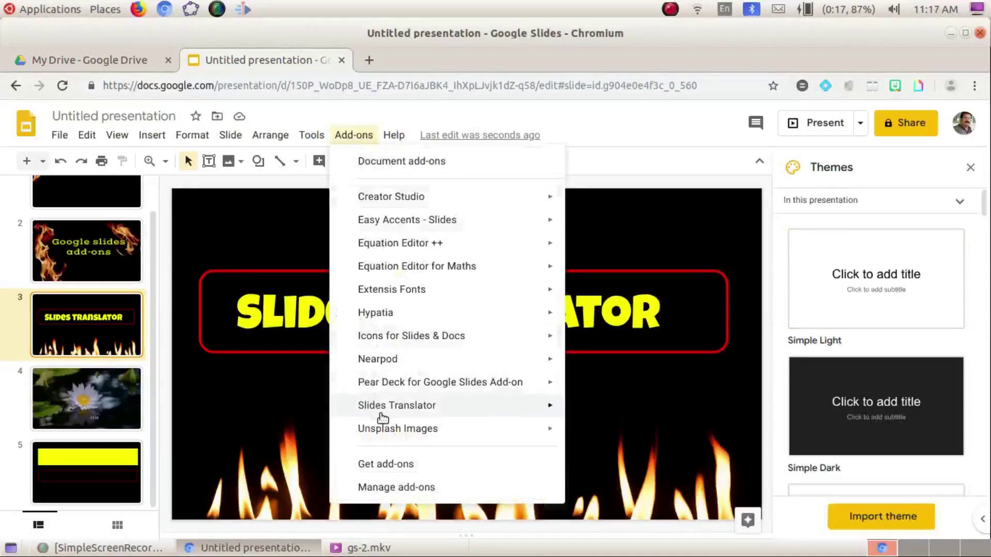
mouse_move(389, 411)
click(627, 410)
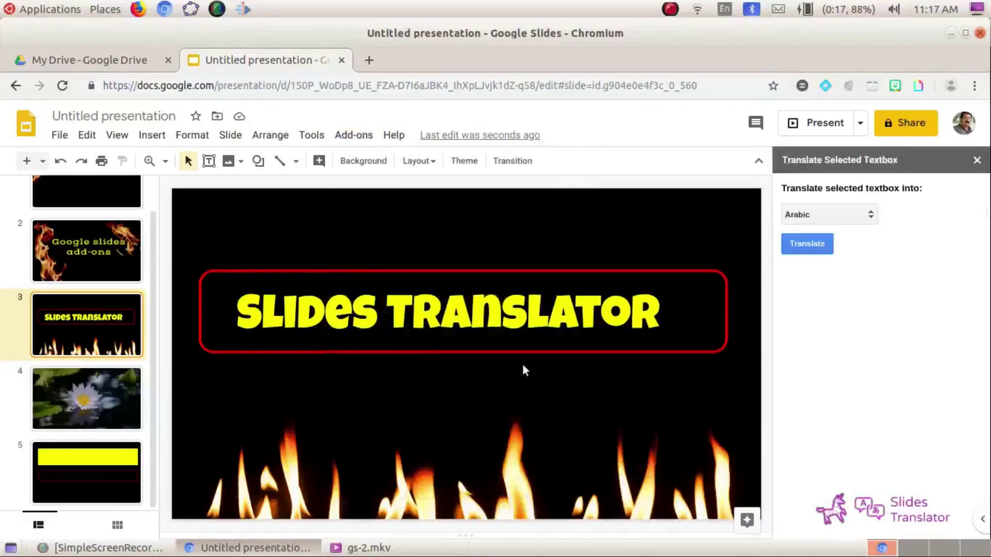
Type '[name] you are not good . get out of this place' into slide 5's yellow box, select it, and browse target languages
click(91, 475)
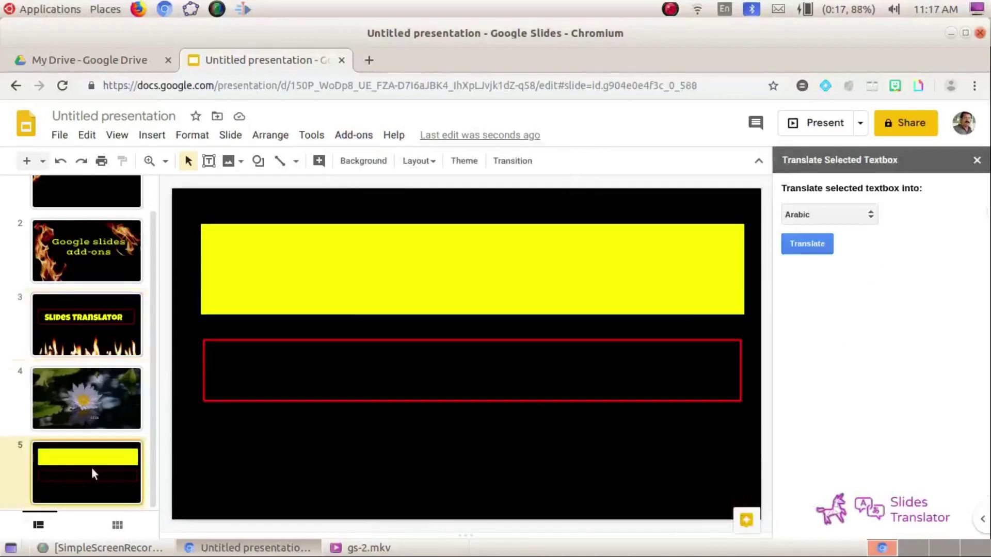
click(337, 276)
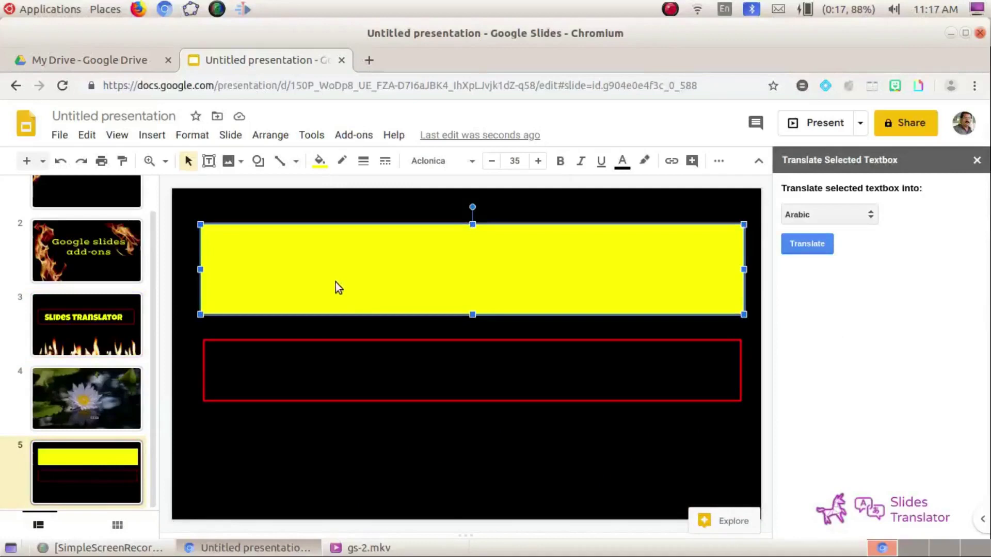
text(Mr. Pradeep )
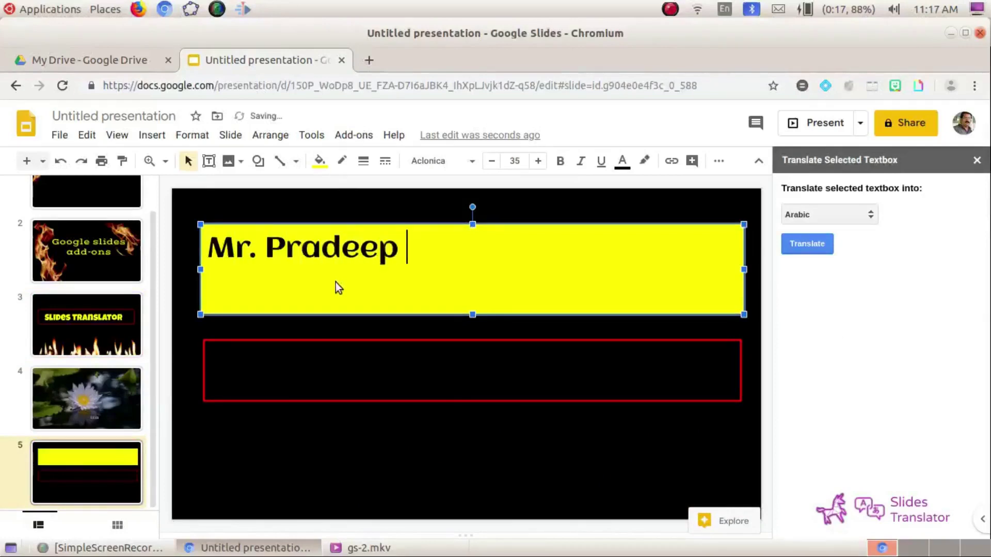
text(you are not good . get out of this place)
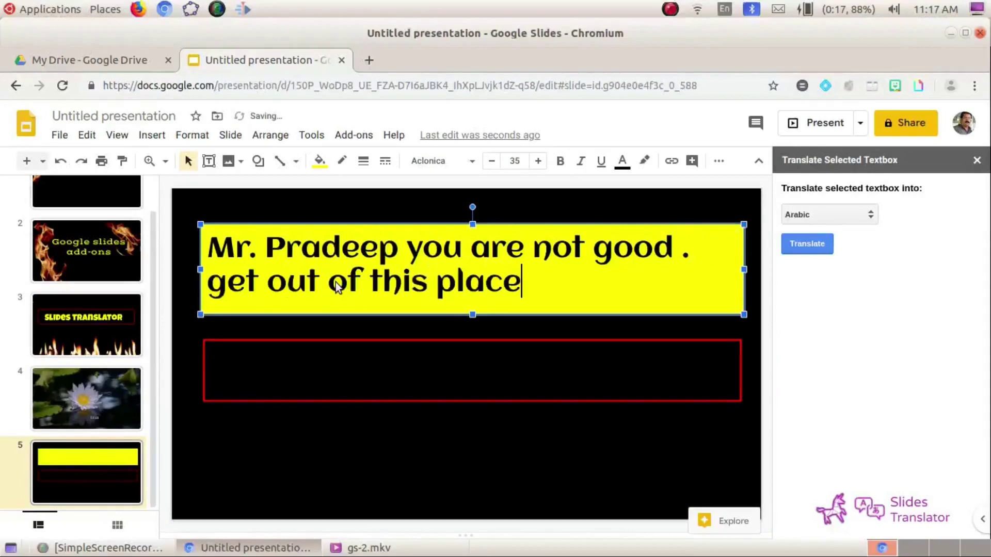
key(ctrl+a)
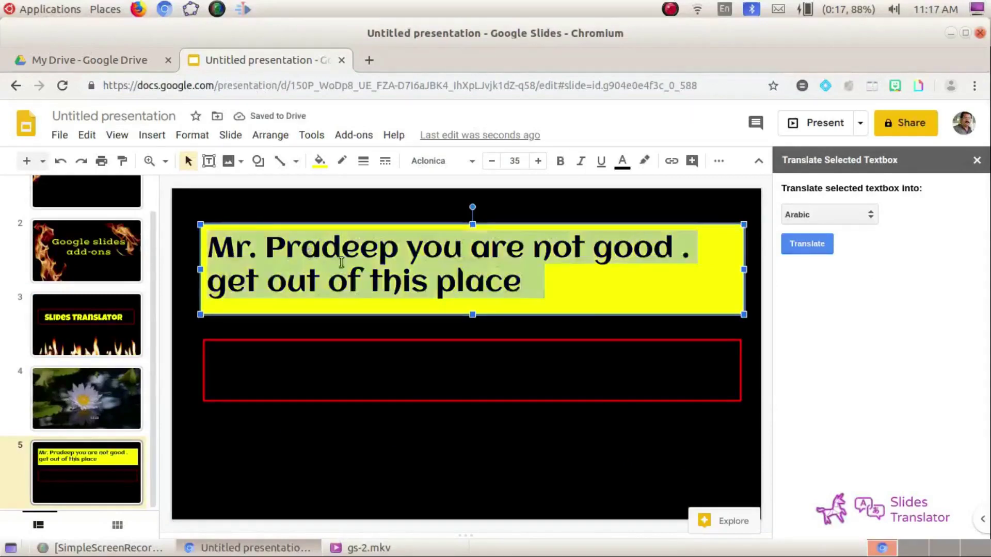
click(818, 214)
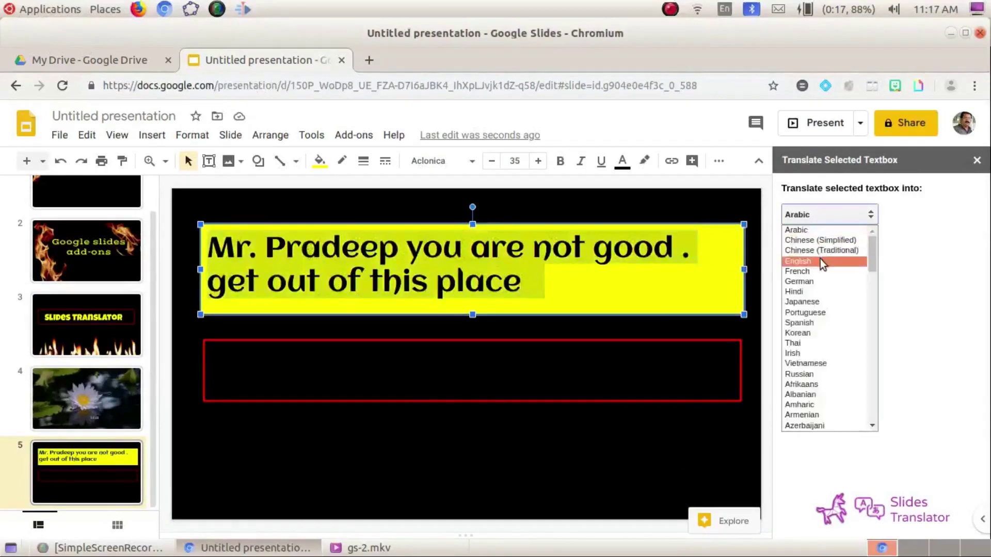
scroll(838, 396, down, 14)
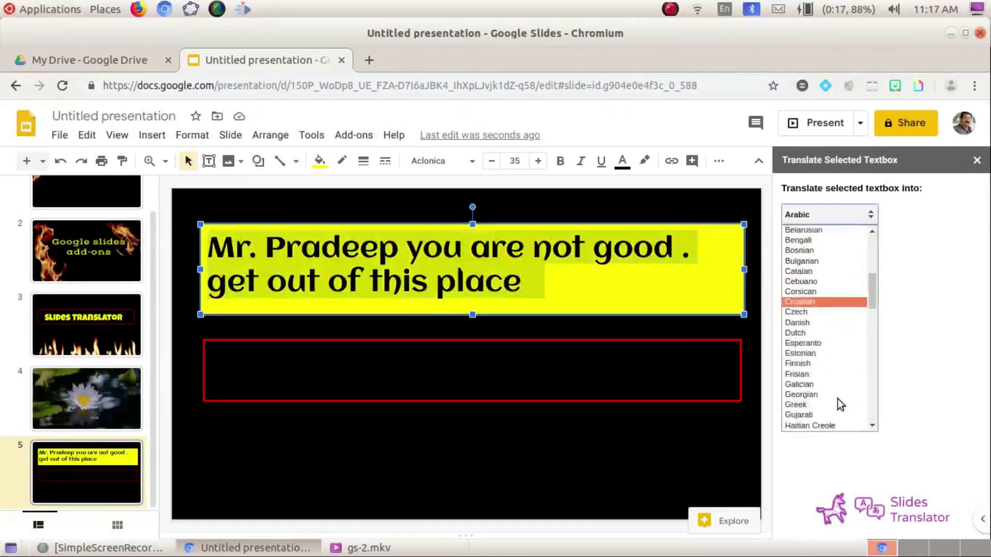
scroll(832, 398, down, 5)
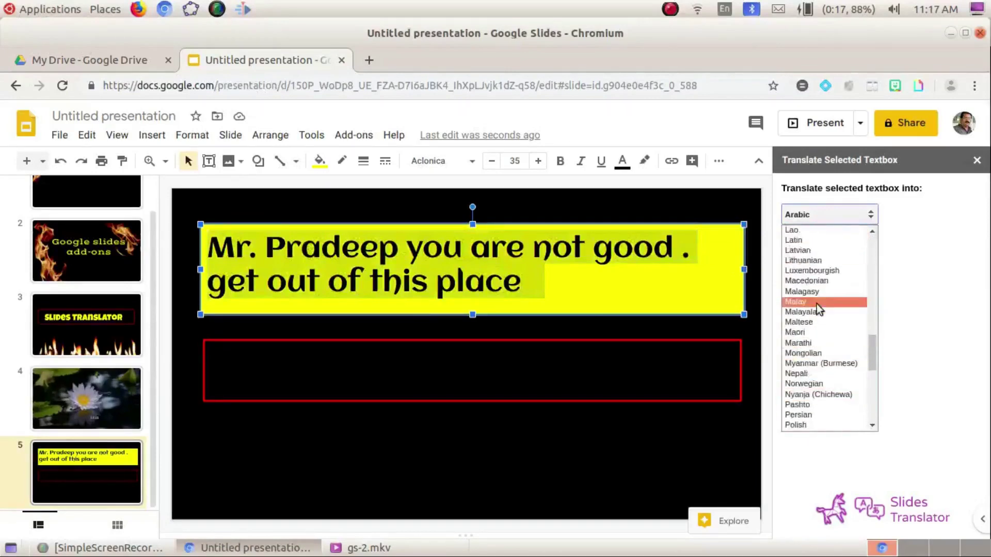
Translate the sentence into Malayalam and paste the result into the lower red-bordered box
click(808, 312)
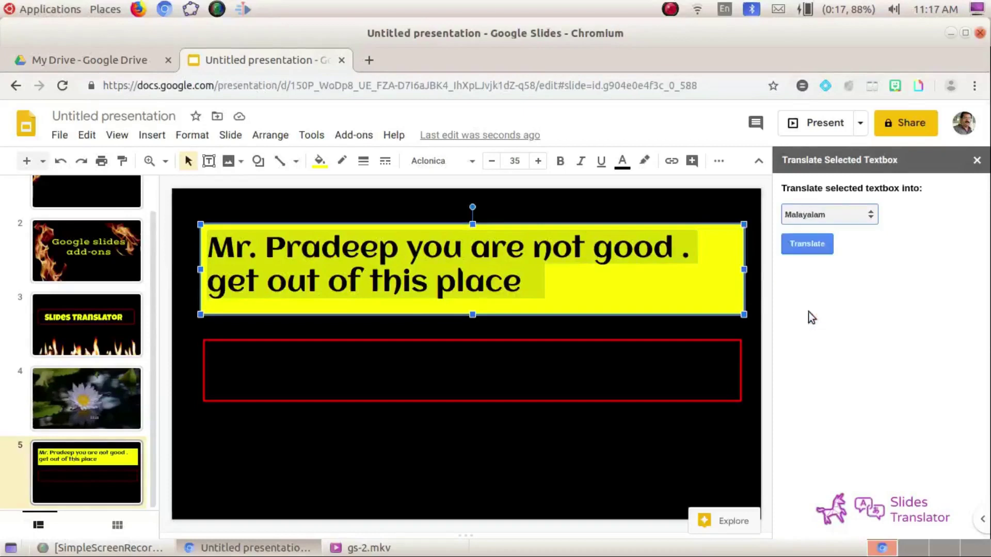
click(813, 244)
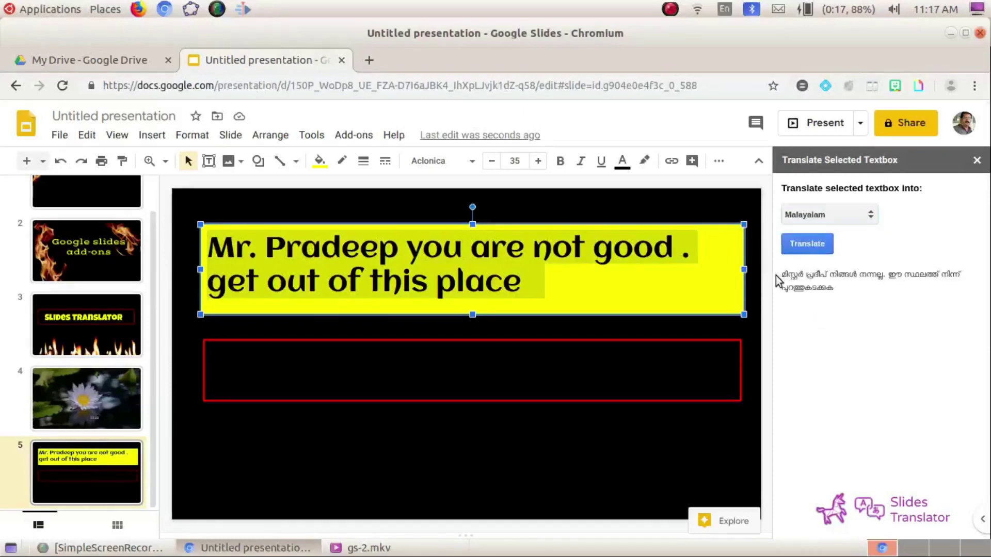
drag(783, 276, 829, 289)
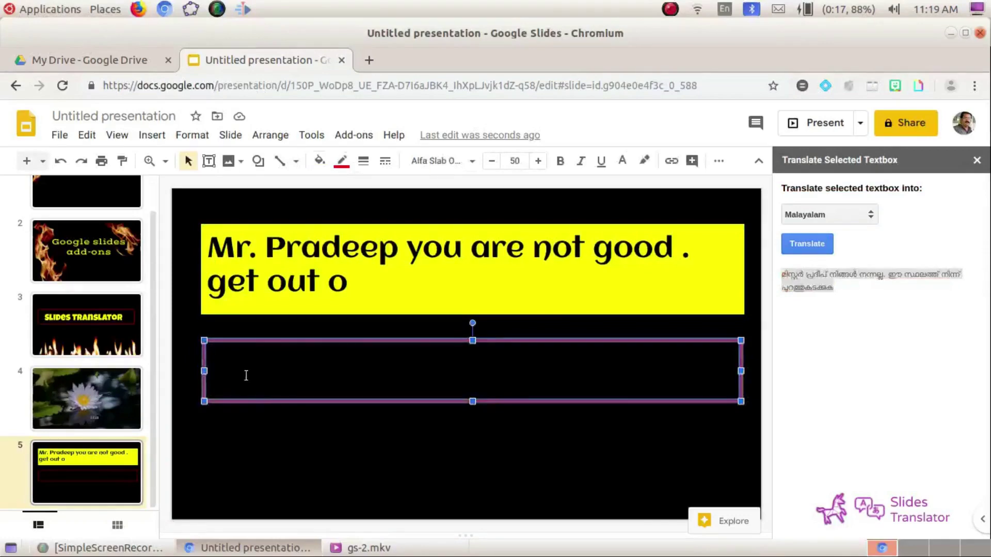
text(മിസ്റ്റർ പ്രദീപ് നിങ്ങൾ നന്നല്ല. ഈ സ്ഥലത്ത് നിന്ന് പുറത്തുകടക്കുക)
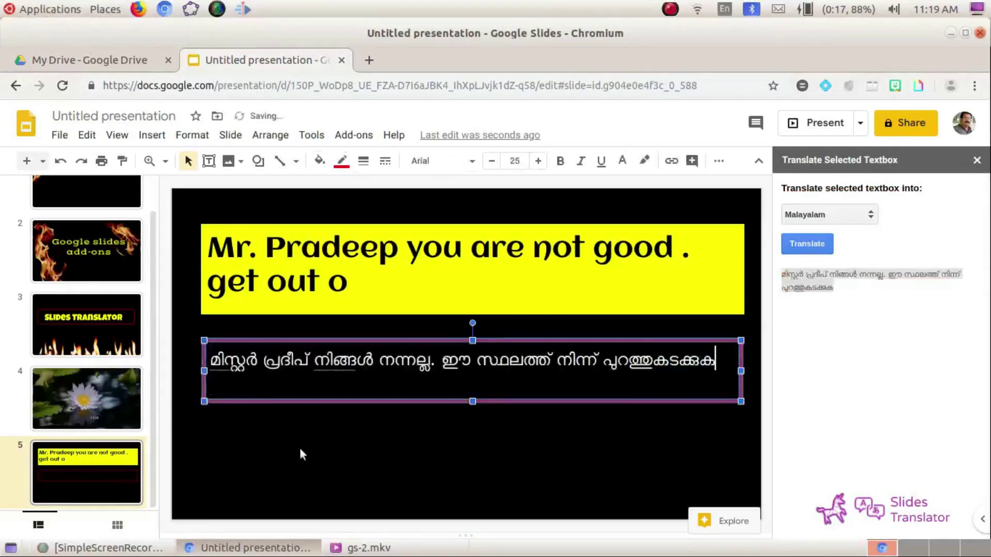
click(299, 446)
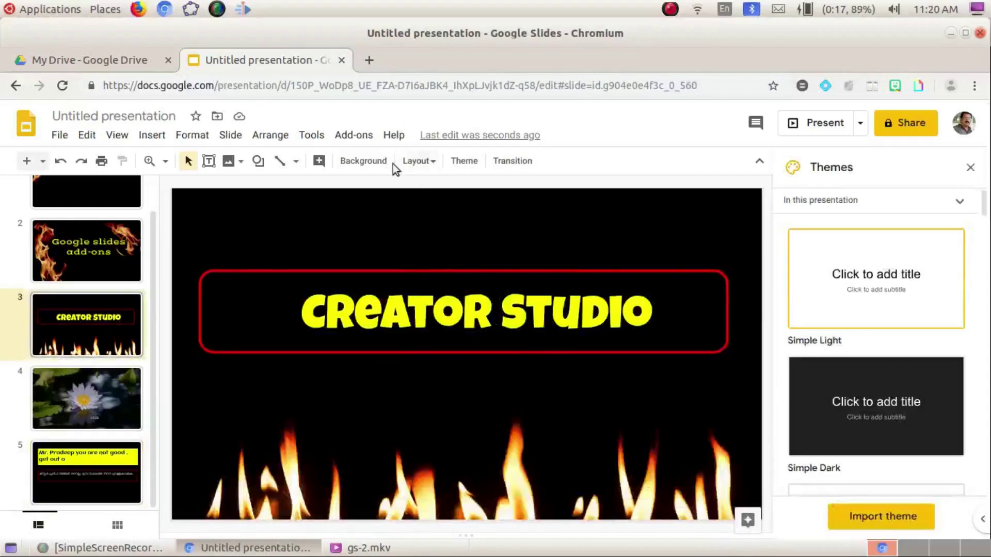
Search the marketplace for 'creator studio', then find Creator Studio in the Add-ons menu
click(353, 136)
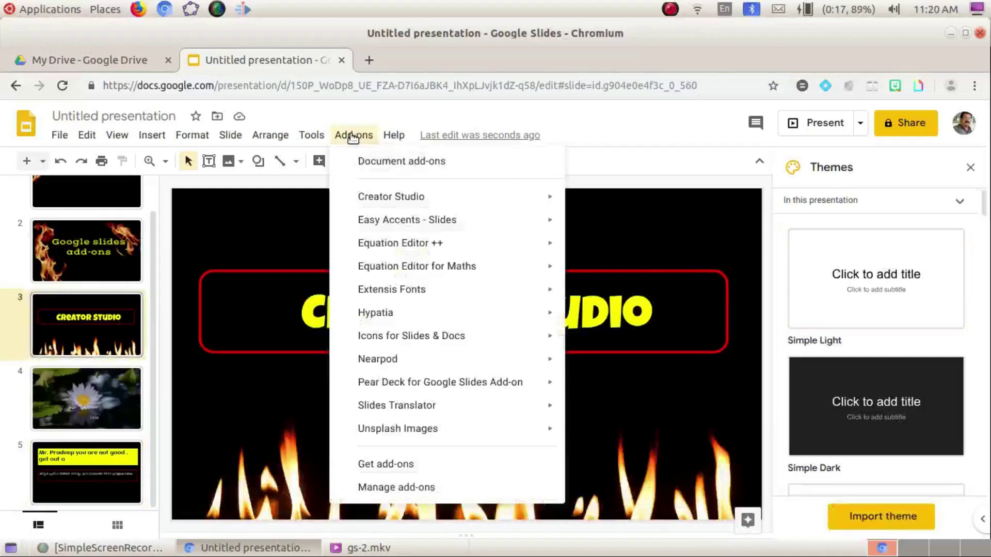
click(387, 464)
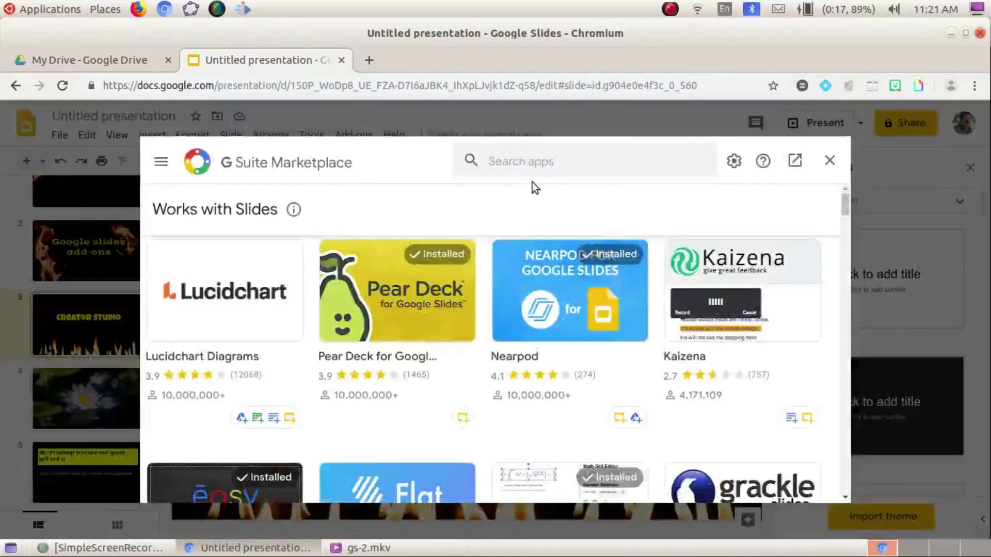
click(528, 161)
text(creator studio)
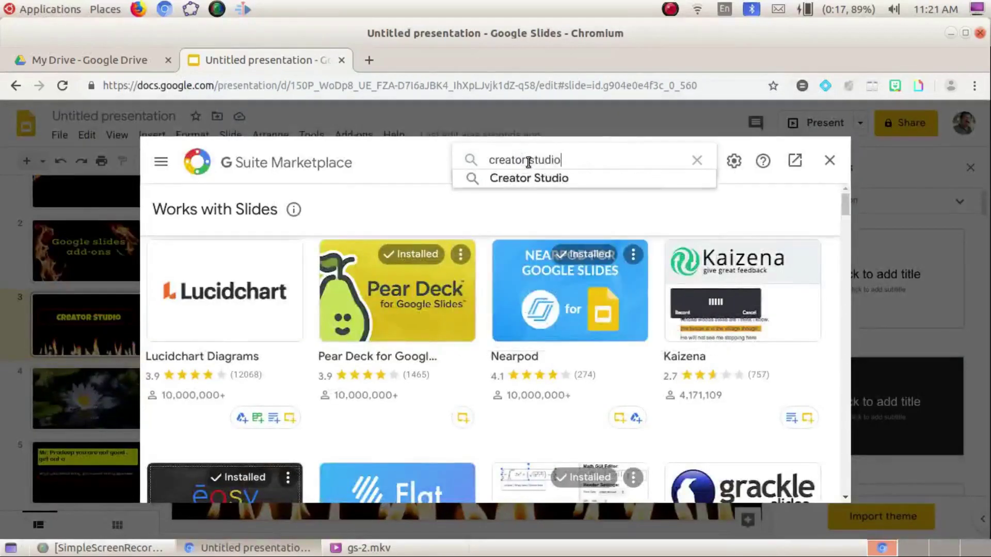
key(Return)
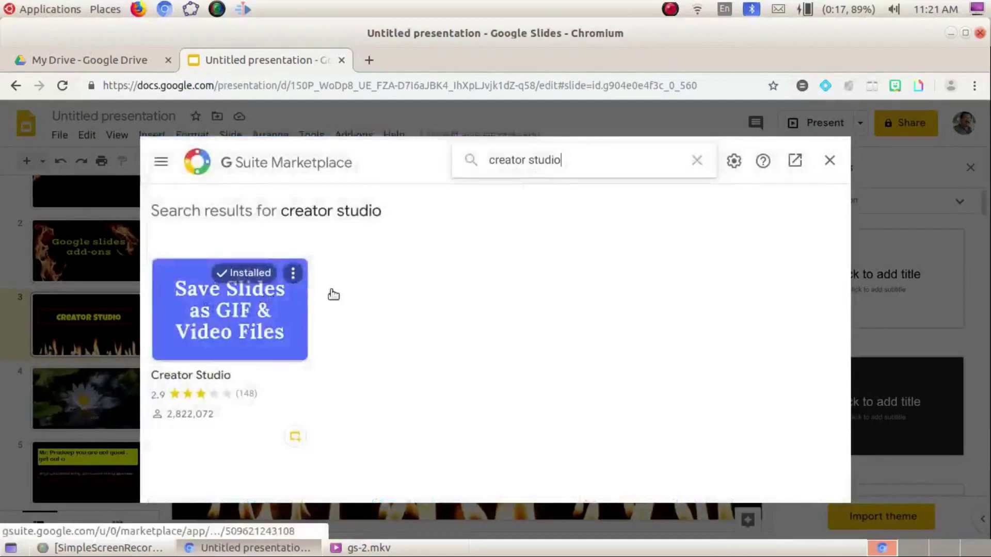
click(830, 162)
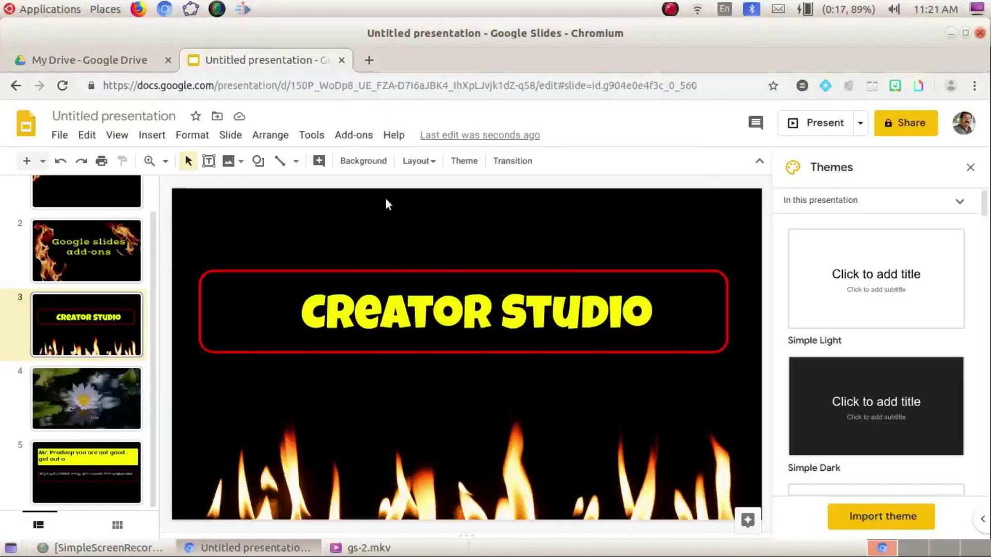
click(355, 136)
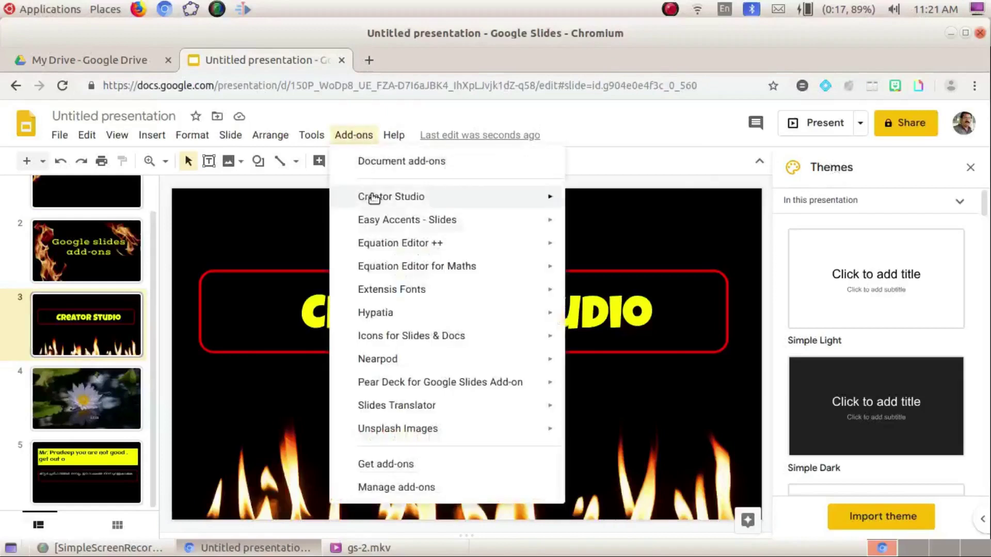
mouse_move(374, 197)
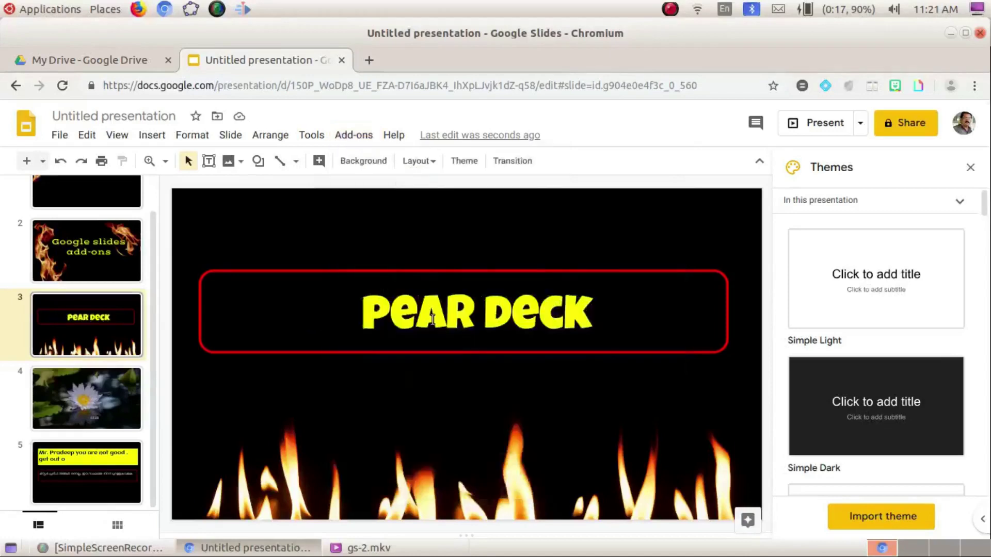
Search the marketplace for 'pear deck' and open the Pear Deck add-on panel
click(353, 136)
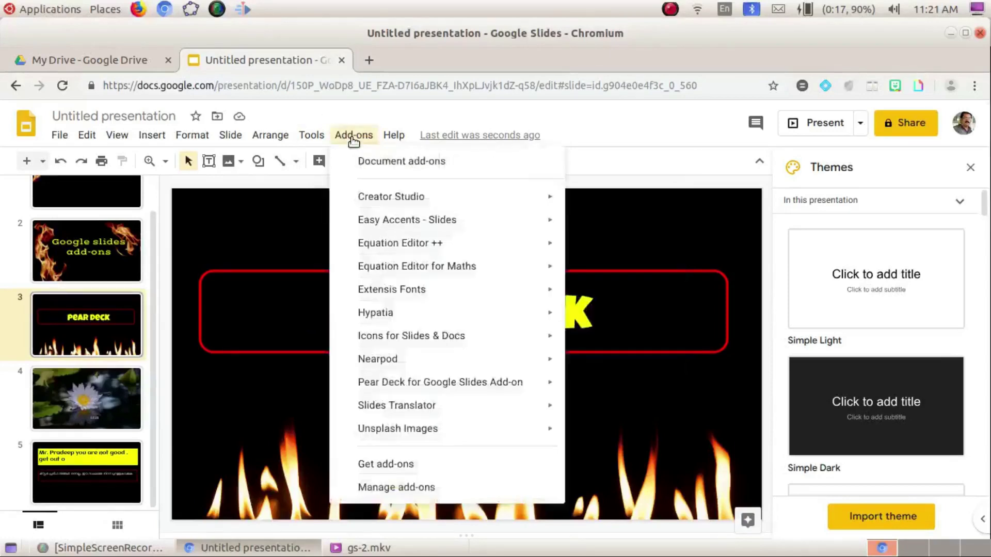
click(398, 464)
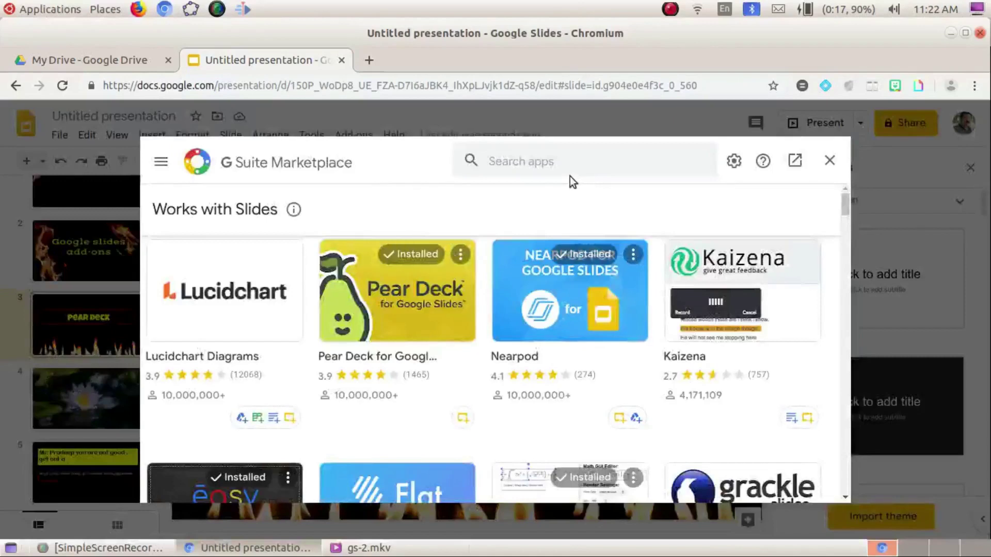
click(556, 176)
text(pear deck)
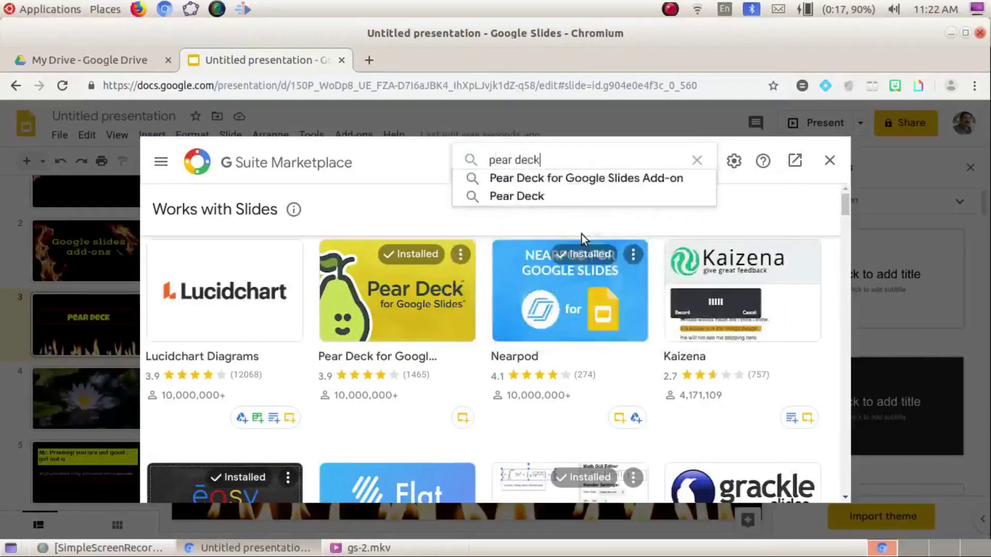
key(Return)
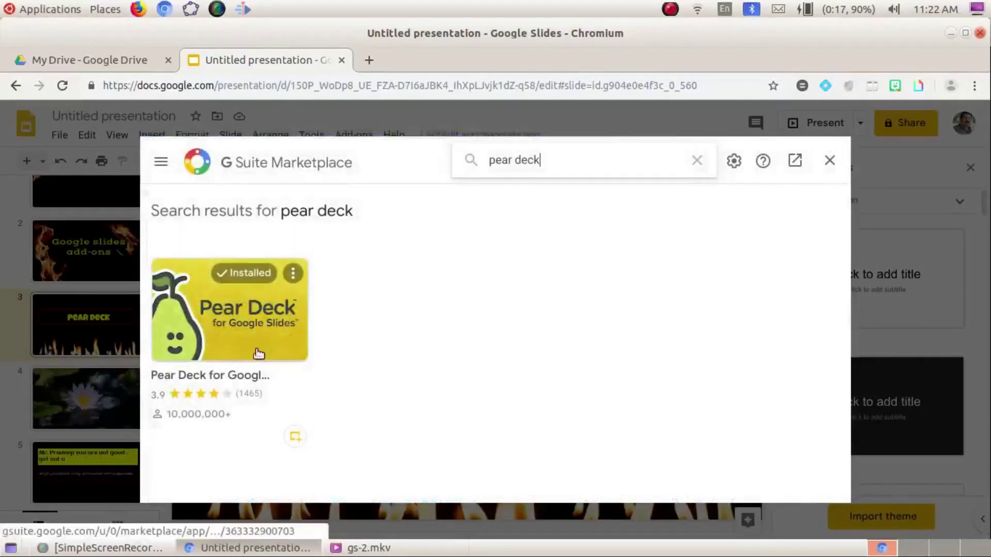
click(830, 160)
click(354, 134)
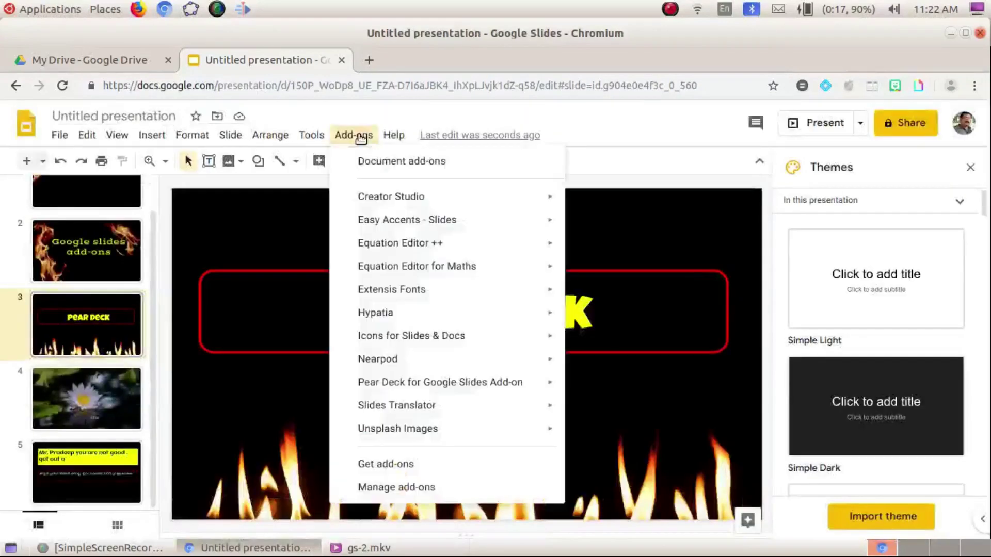
mouse_move(440, 382)
click(663, 388)
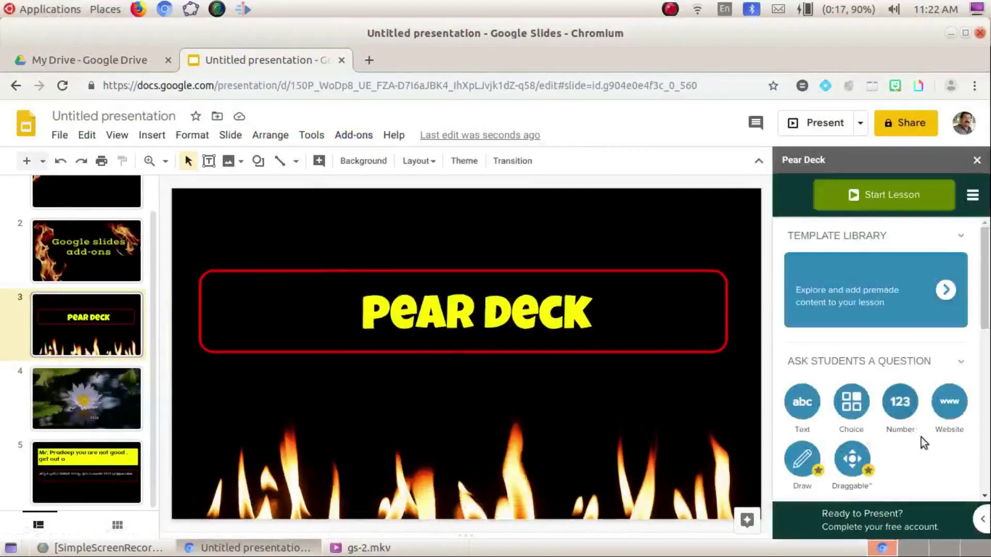
scroll(921, 438, down, 3)
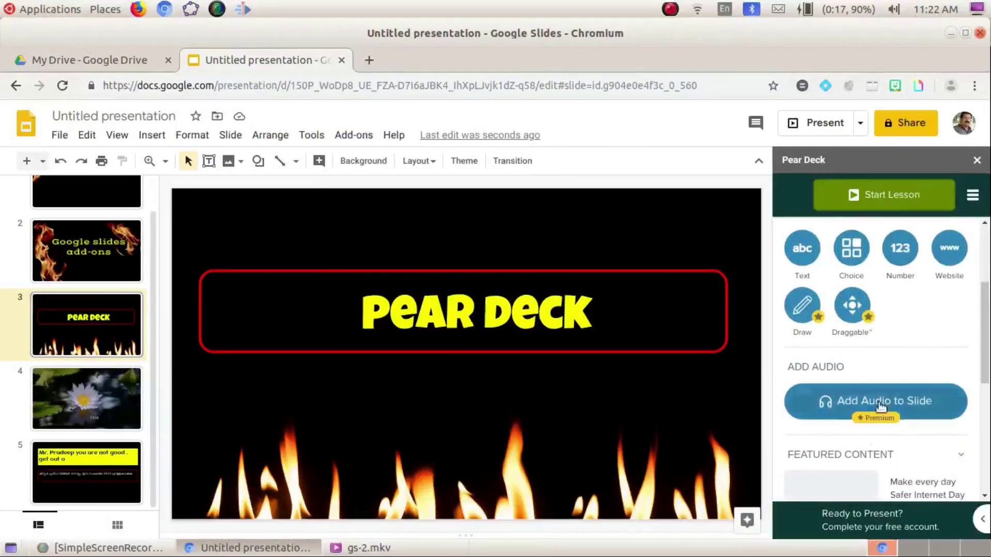
scroll(847, 349, up, 1)
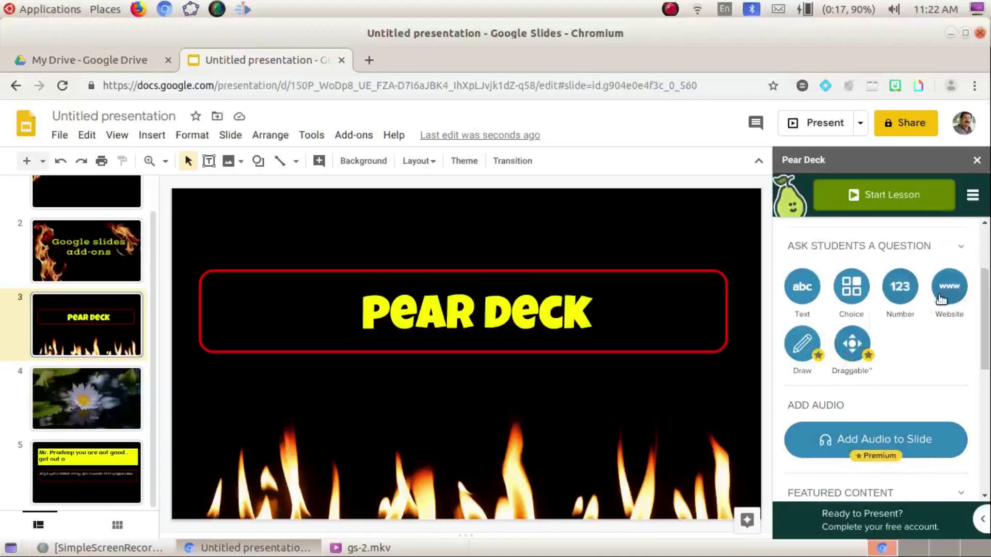
scroll(866, 256, up, 2)
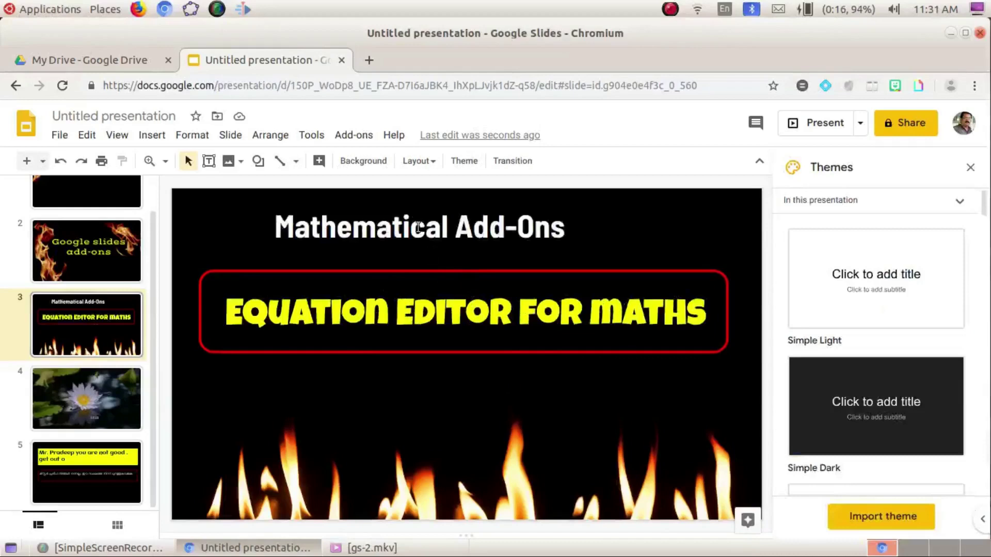
Look up Equation Editor for Maths in the add-on marketplace
click(356, 135)
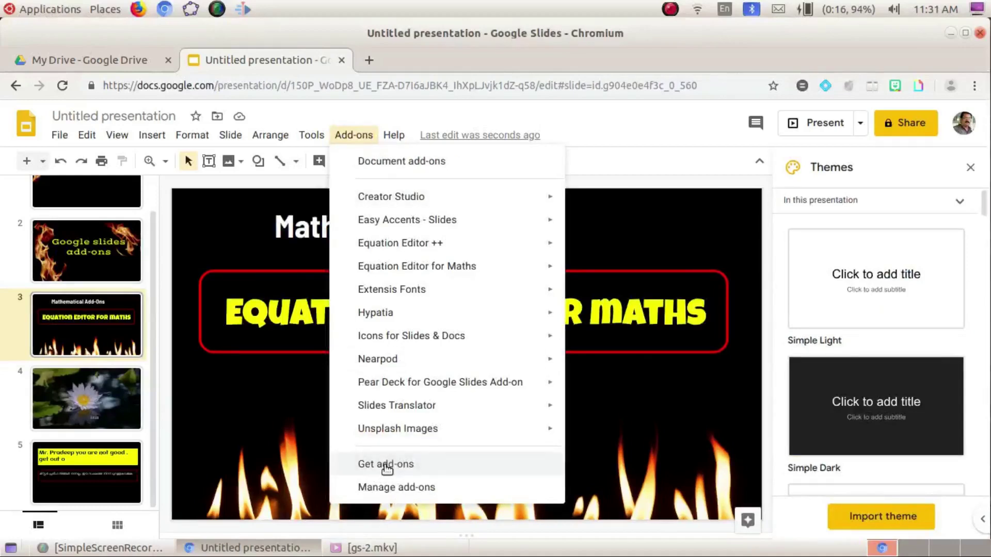
click(387, 464)
click(526, 159)
text(equatio)
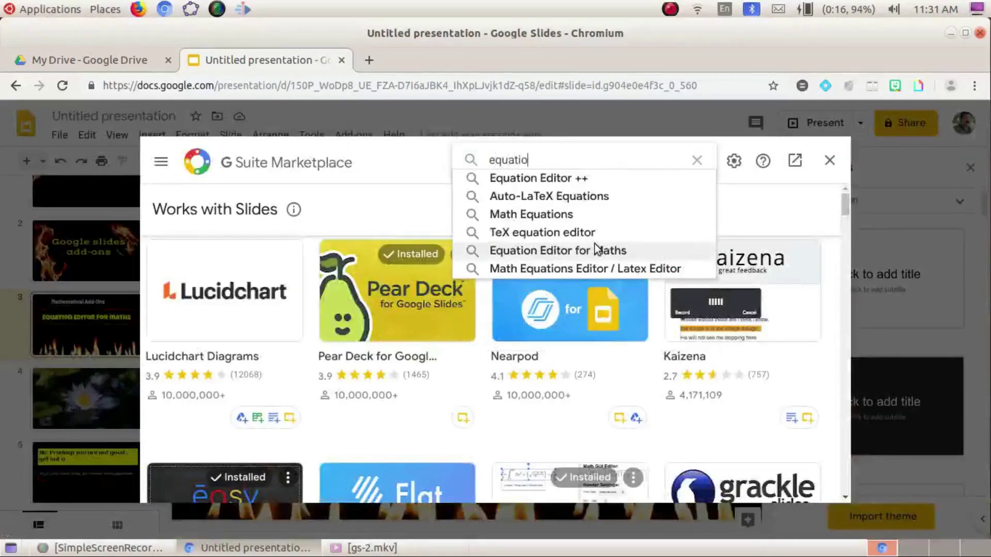
text(n editor for)
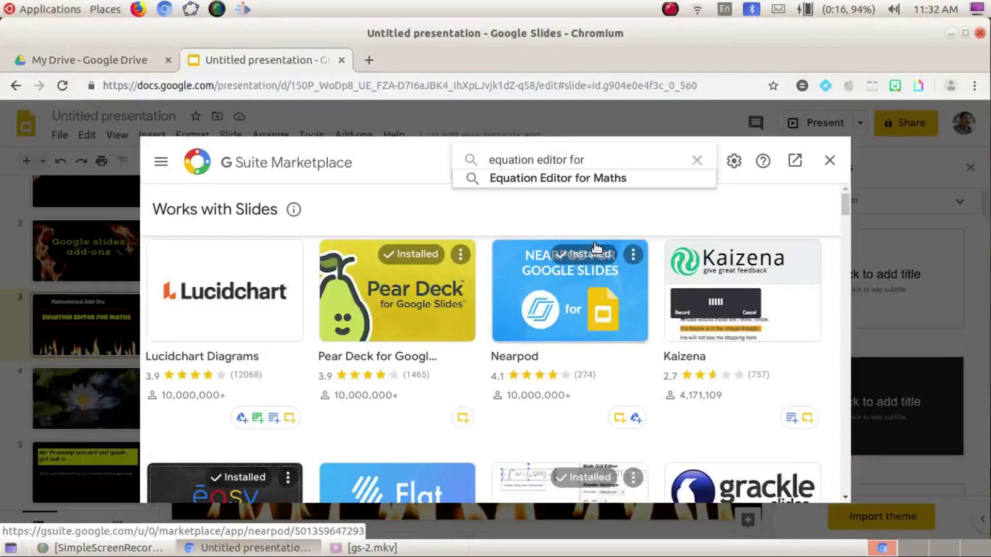
key(Down)
key(Return)
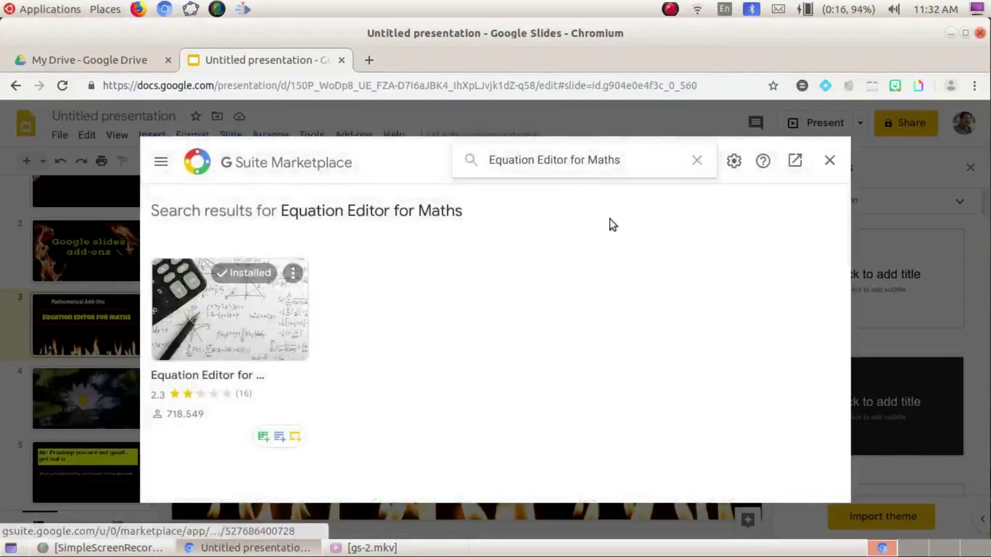
click(828, 161)
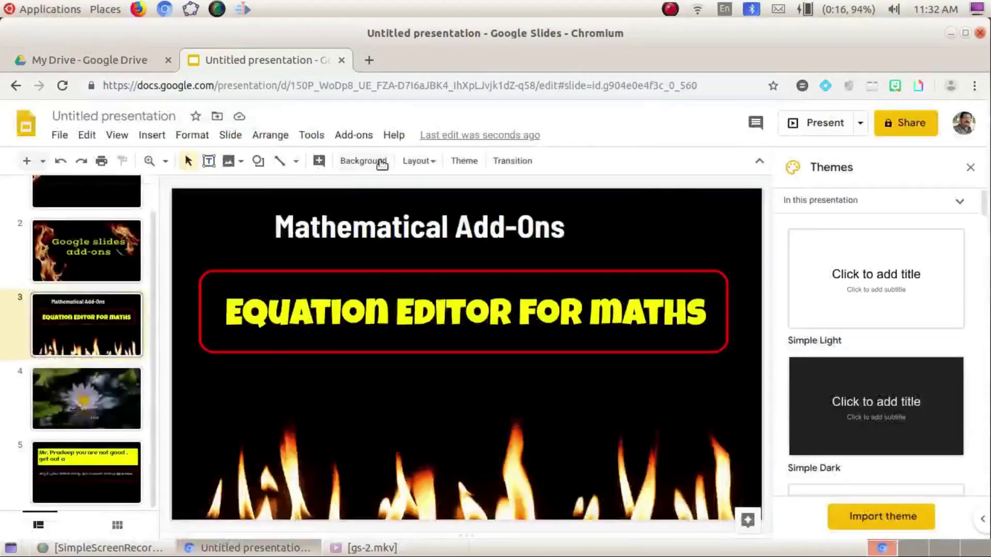
Launch Equation Editor for Maths' Text To Image tool and focus its LaTeX input box
click(354, 135)
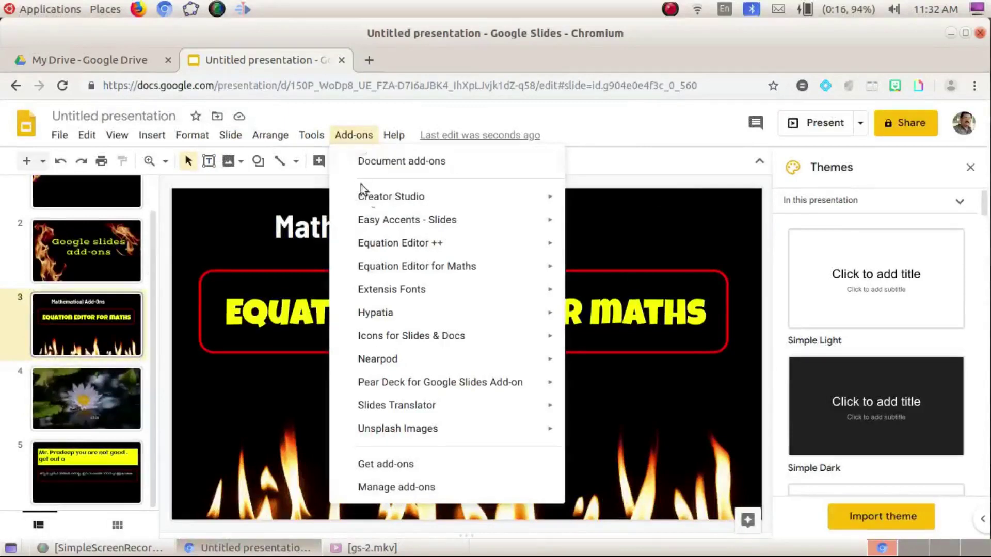
mouse_move(383, 266)
mouse_move(526, 273)
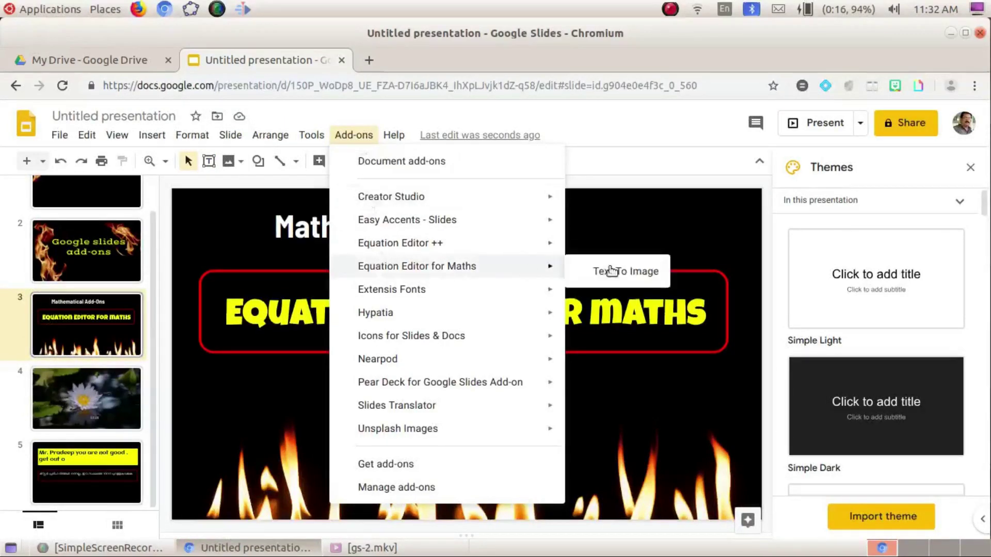
click(625, 270)
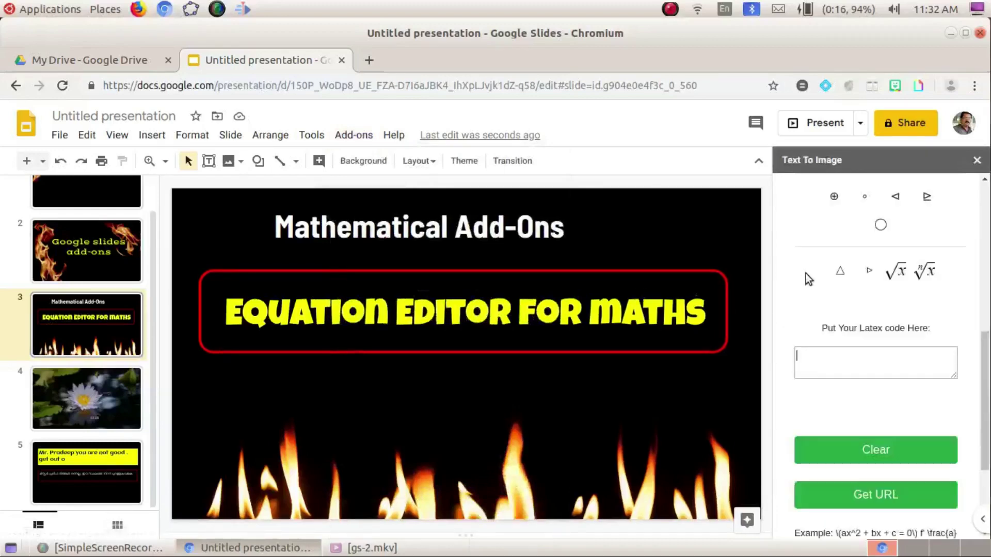
click(804, 373)
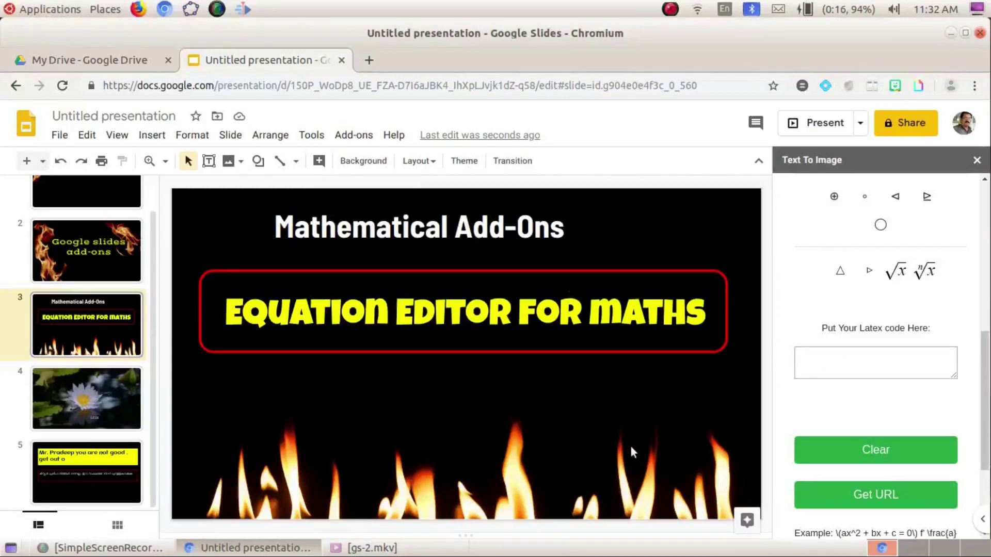
Insert a square-root-of-x symbol into the LaTeX code from the symbol palette
scroll(87, 412, down, 2)
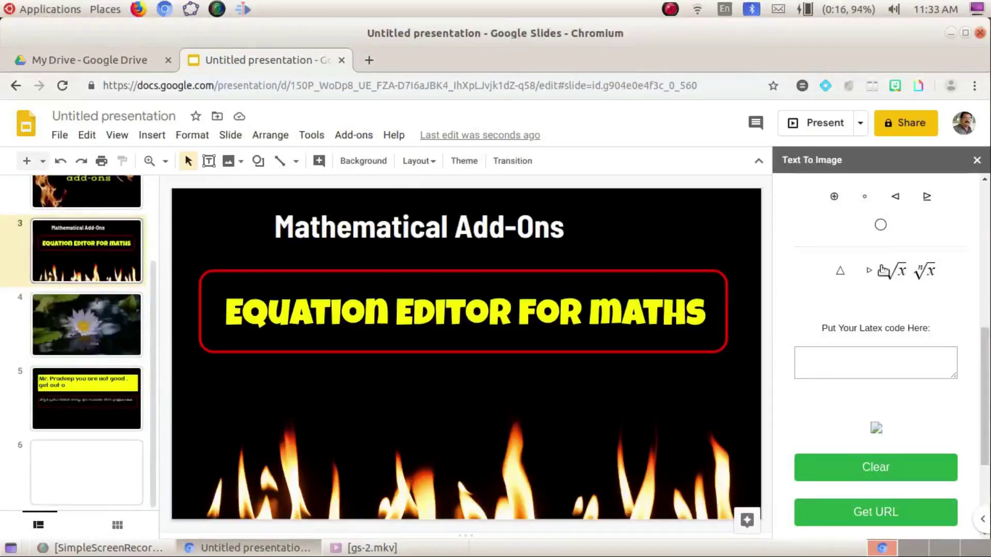
scroll(887, 267, up, 5)
scroll(888, 268, down, 10)
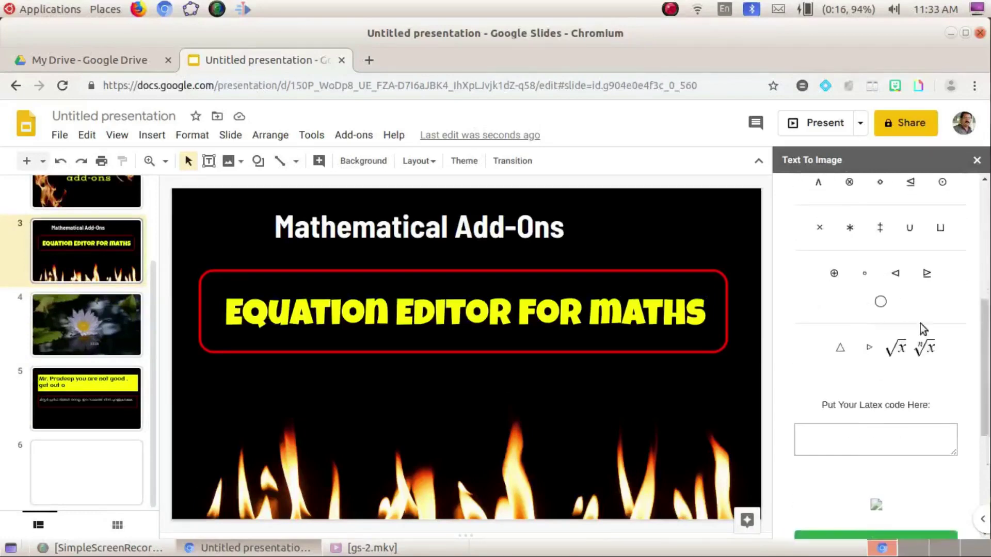
scroll(869, 309, up, 15)
scroll(967, 361, down, 5)
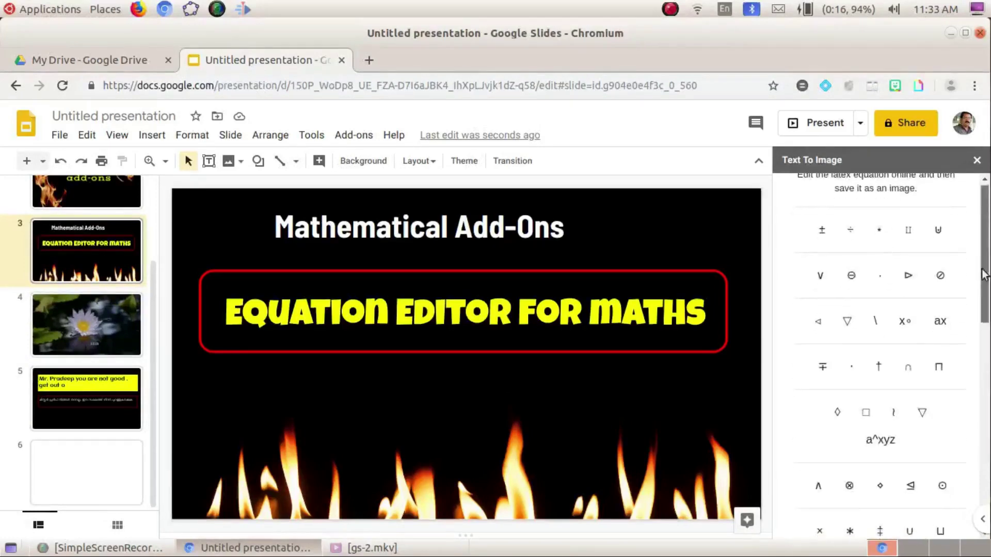
scroll(967, 362, down, 1)
click(897, 333)
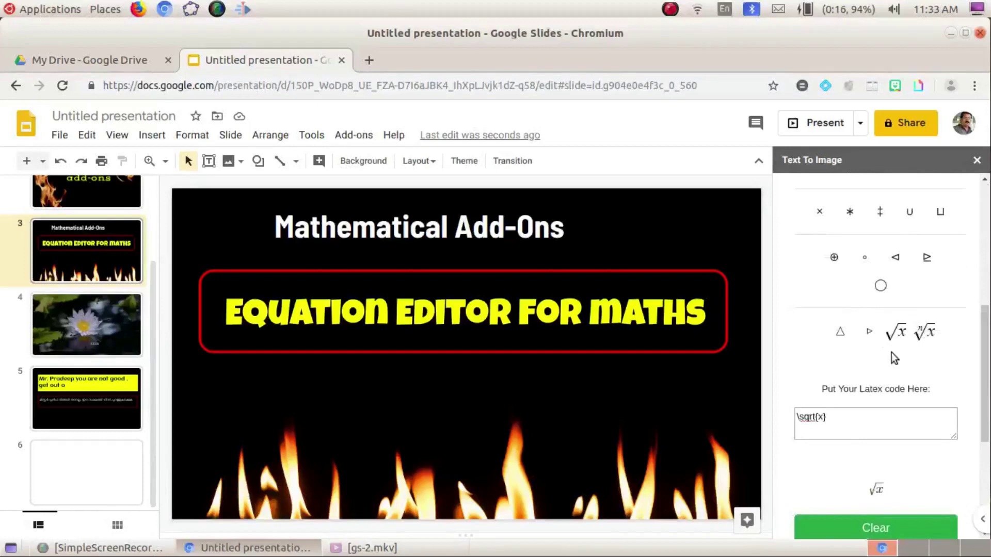
Replace the code with \int_{a}^b f(x) dx and switch to blank slide 6
scroll(876, 457, down, 1)
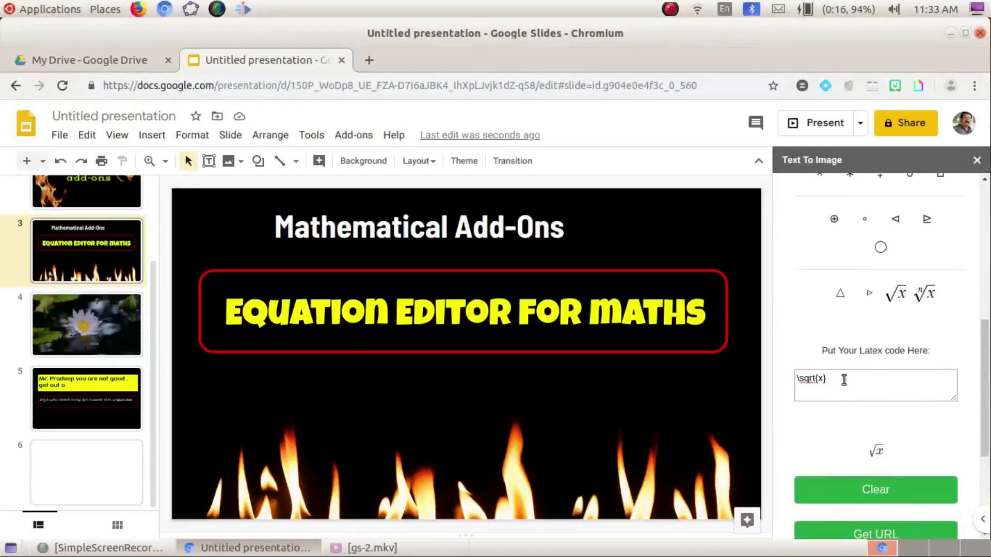
drag(844, 380, 659, 376)
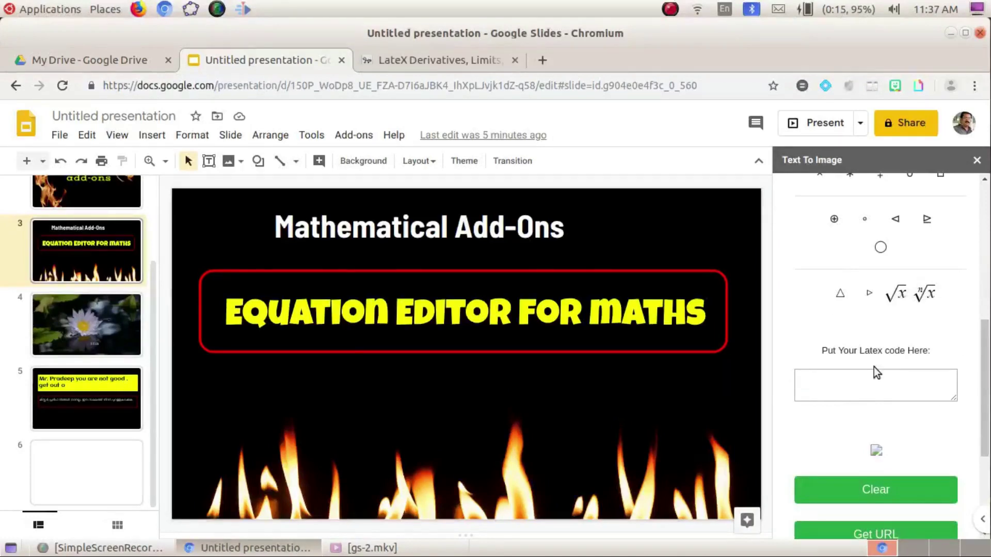
text(\int_{a}^b f)
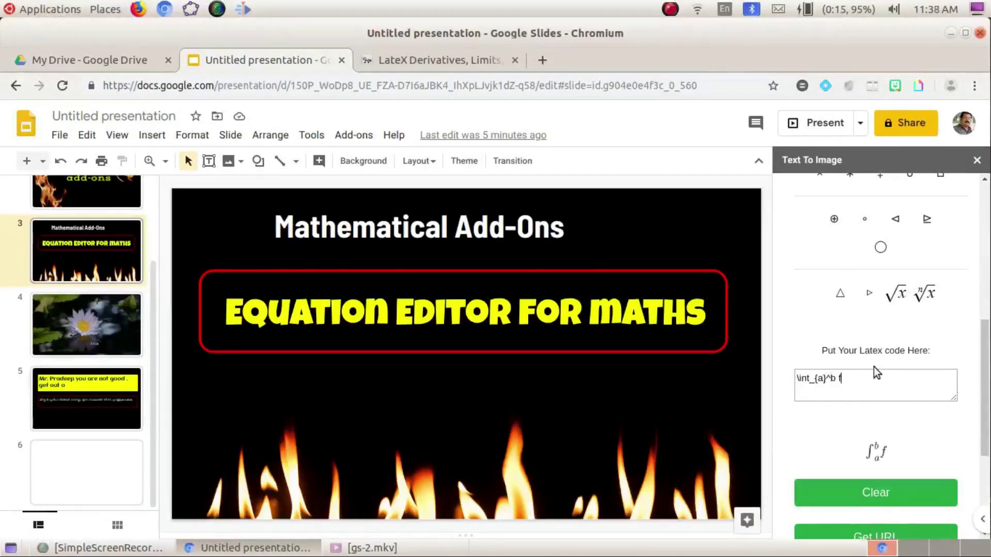
text((x) dx)
key(Return)
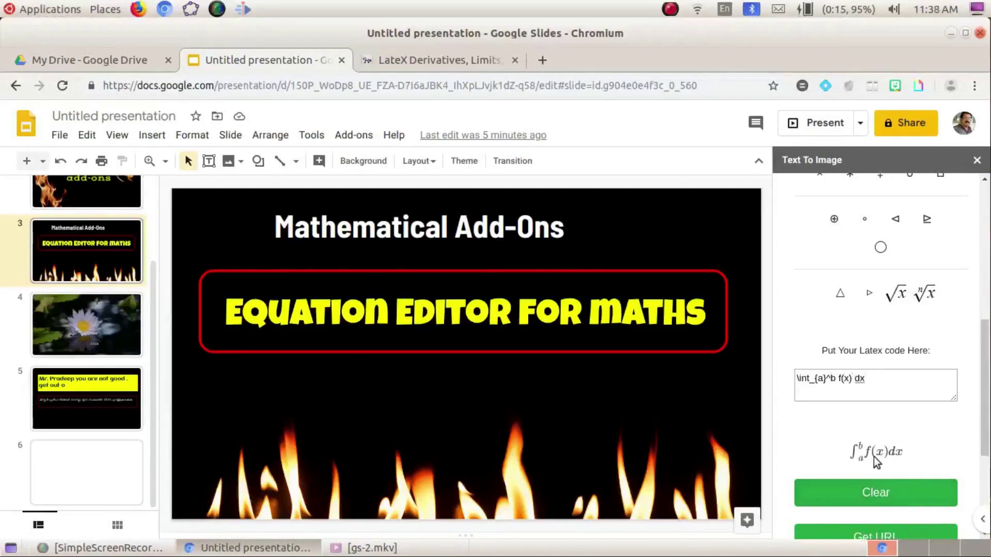
click(45, 460)
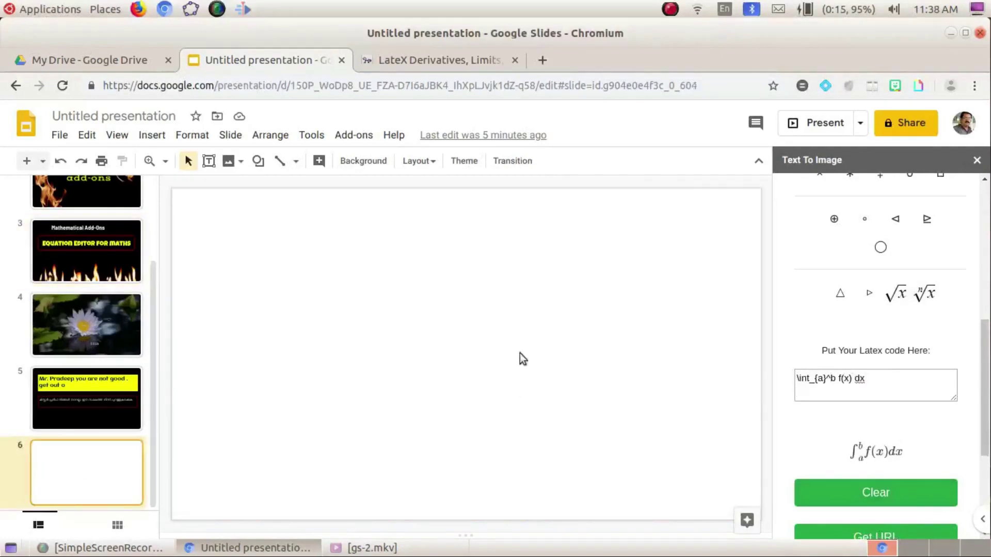
Copy the rendered integral image and paste it onto slide 6
drag(981, 375, 982, 426)
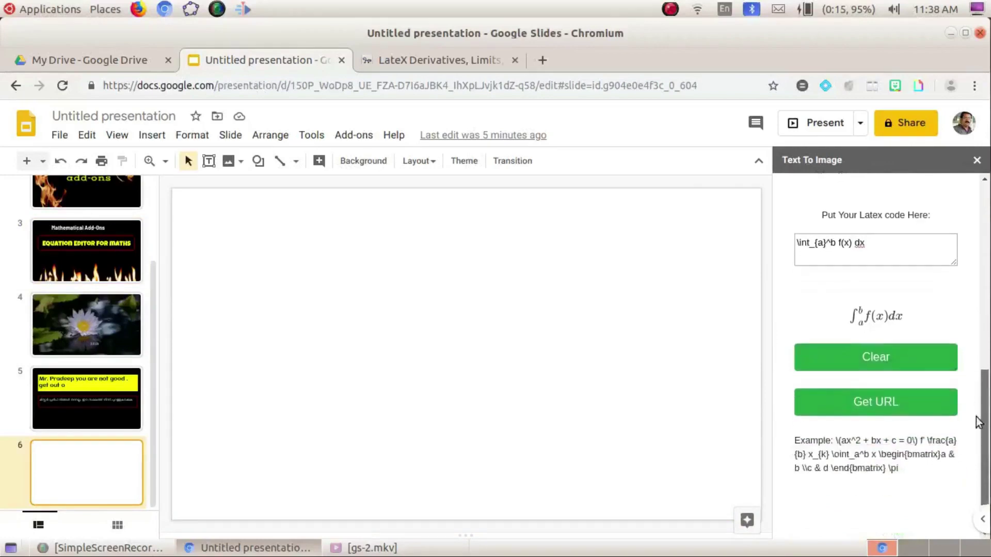
right_click(884, 312)
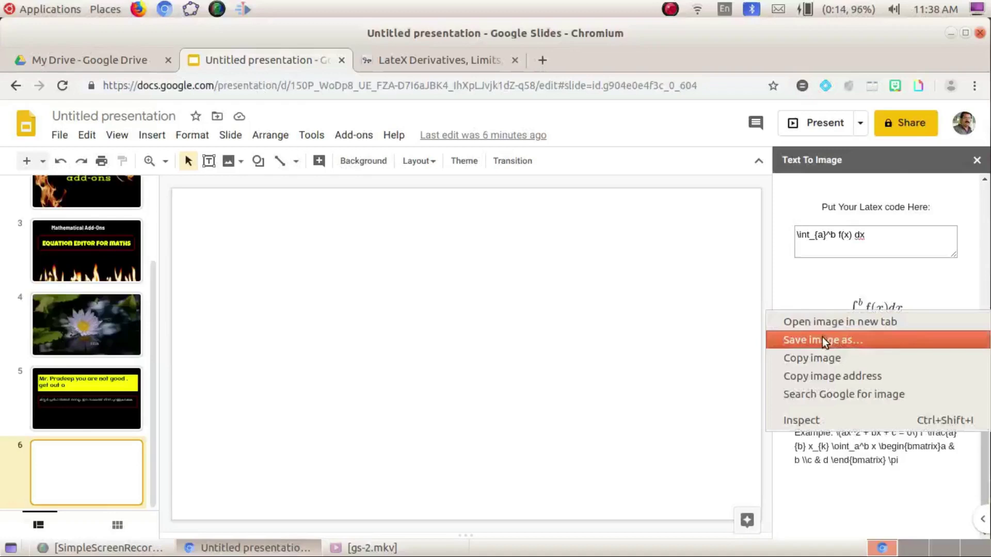
click(815, 358)
right_click(297, 280)
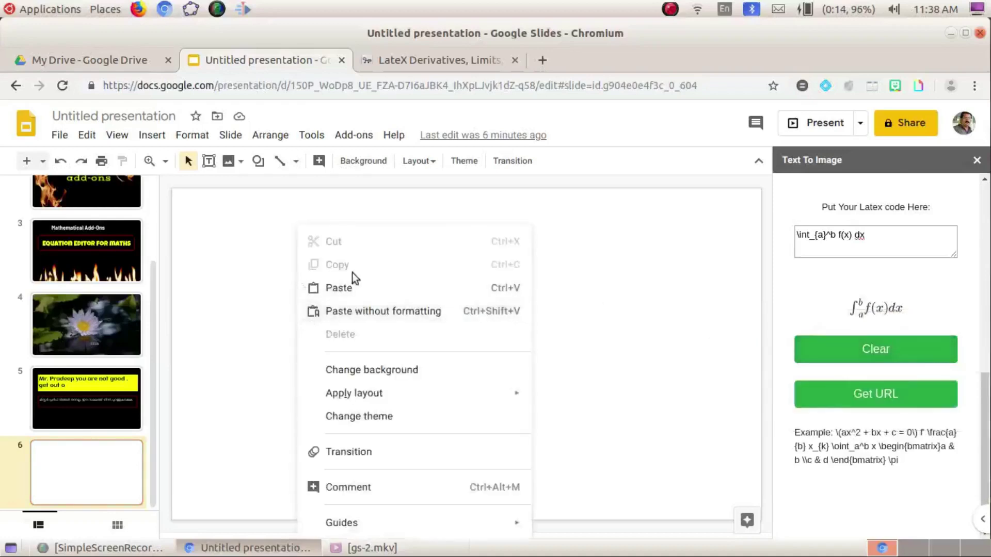
click(346, 288)
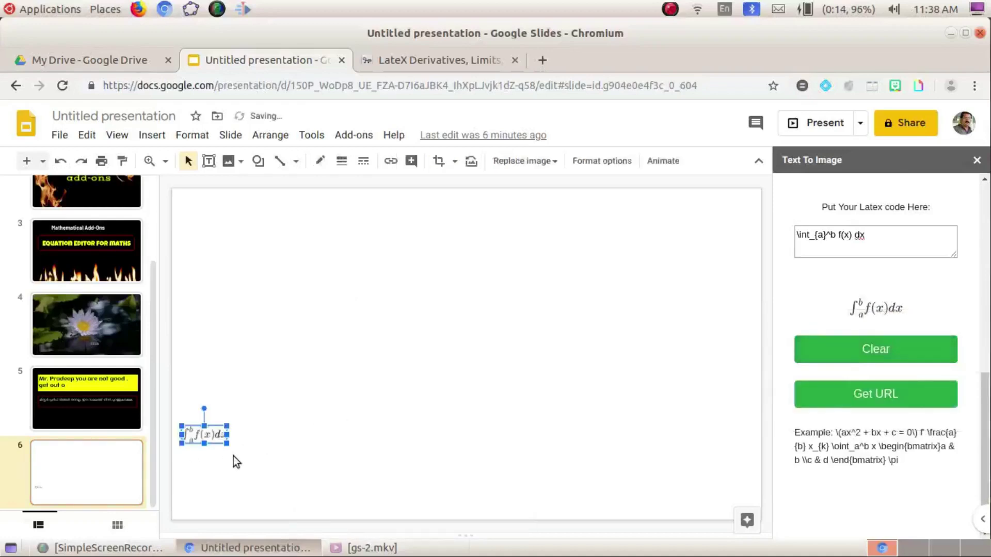